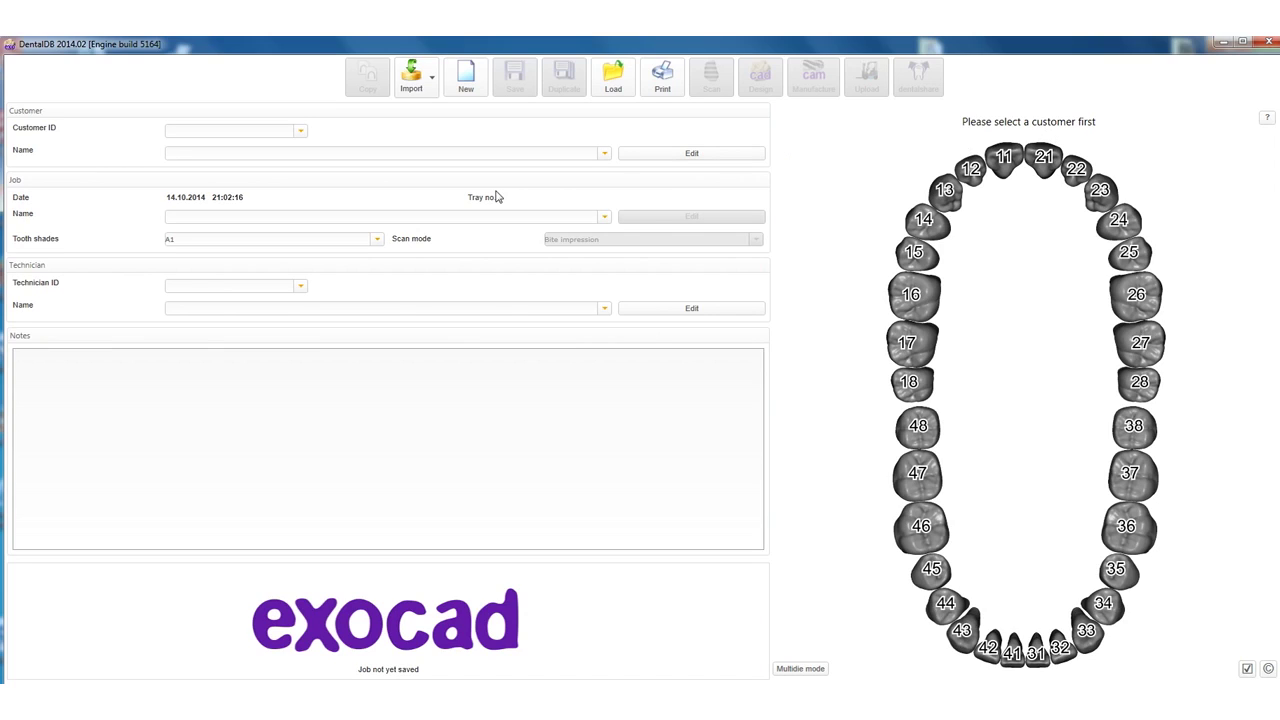
# Look through the existing customer IDs and customer names in their dropdown lists.
pyautogui.click(299, 132)
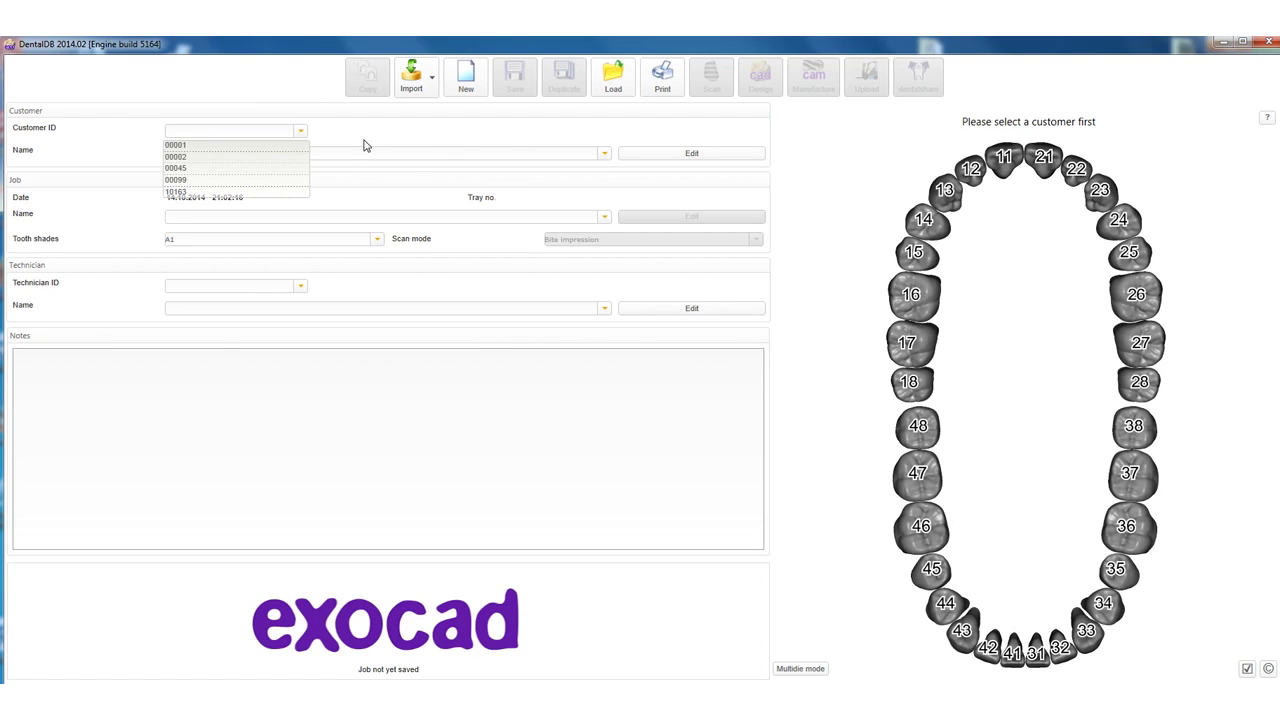
pyautogui.click(603, 157)
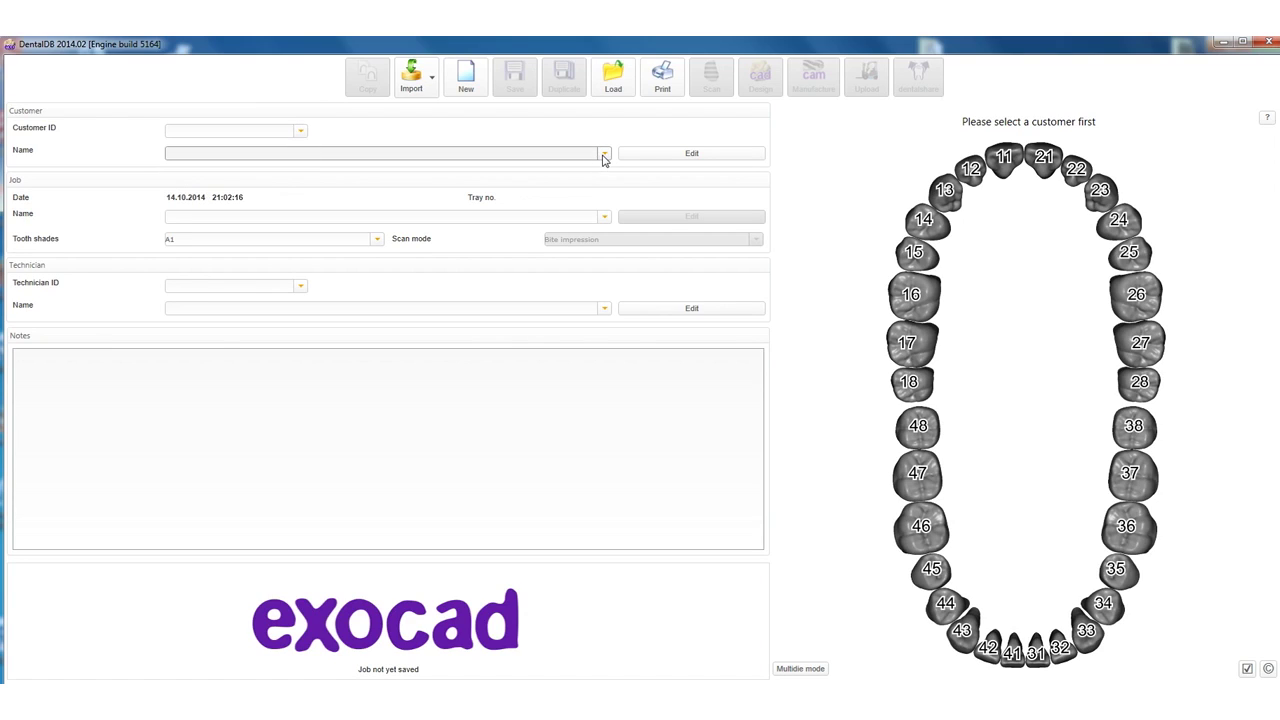
pyautogui.click(603, 157)
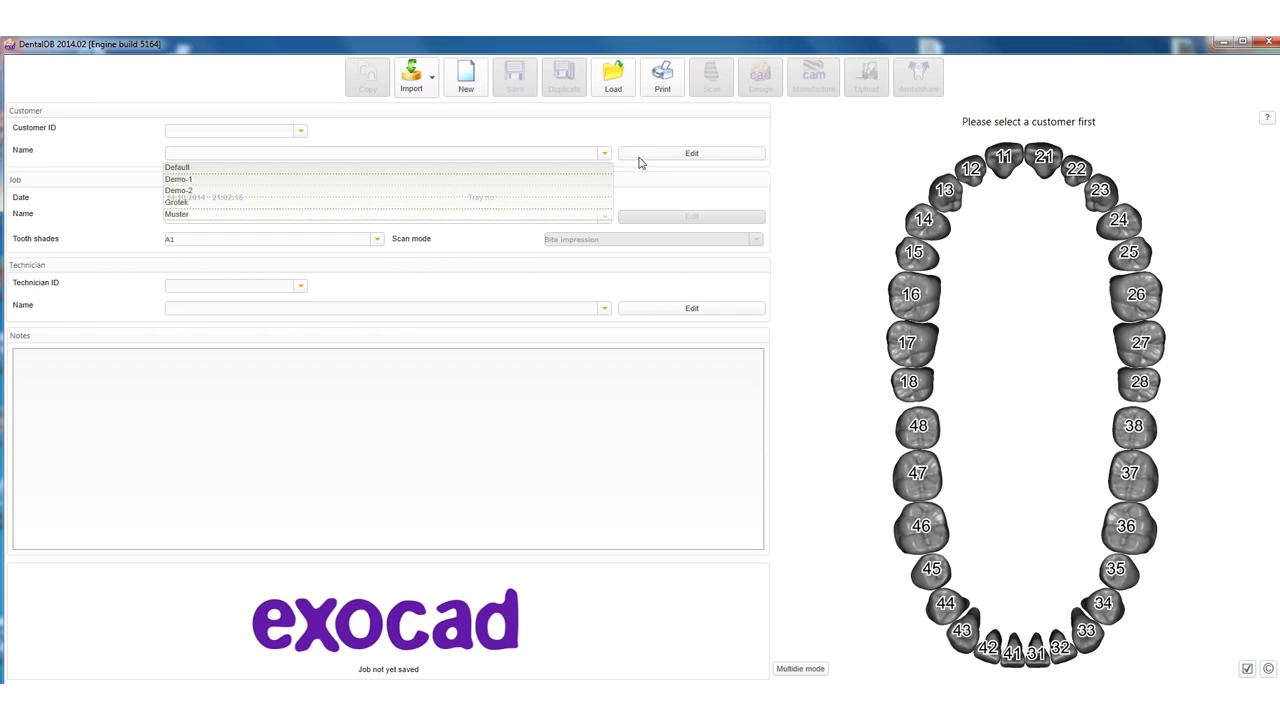
pyautogui.click(680, 160)
# Add a new customer with an ID and name, save it, and close the customer records.
pyautogui.click(680, 155)
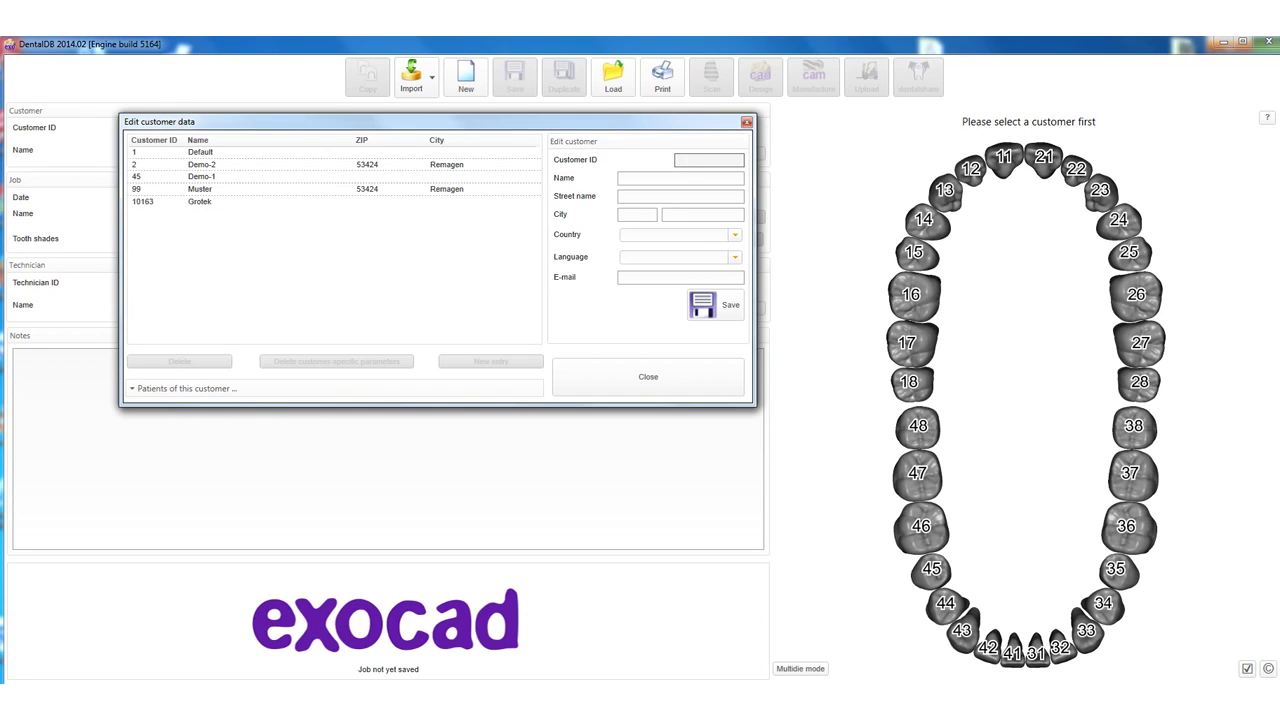
pyautogui.click(686, 160)
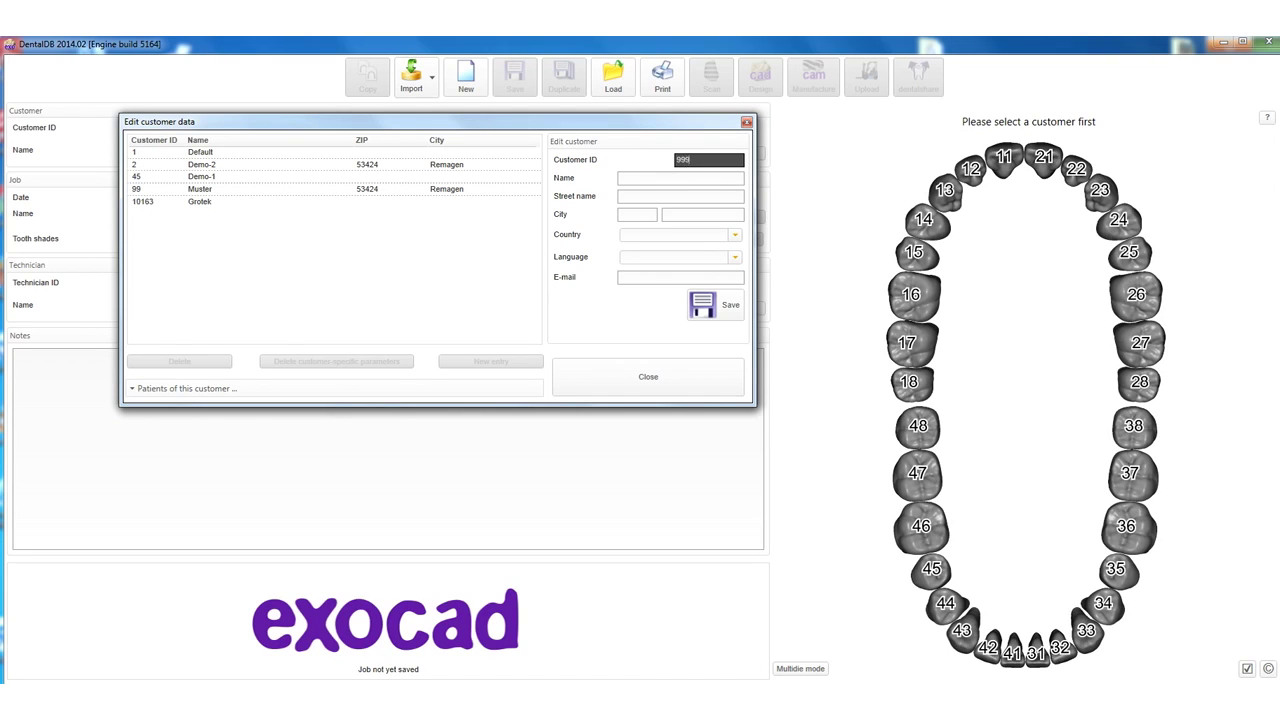
pyautogui.click(650, 180)
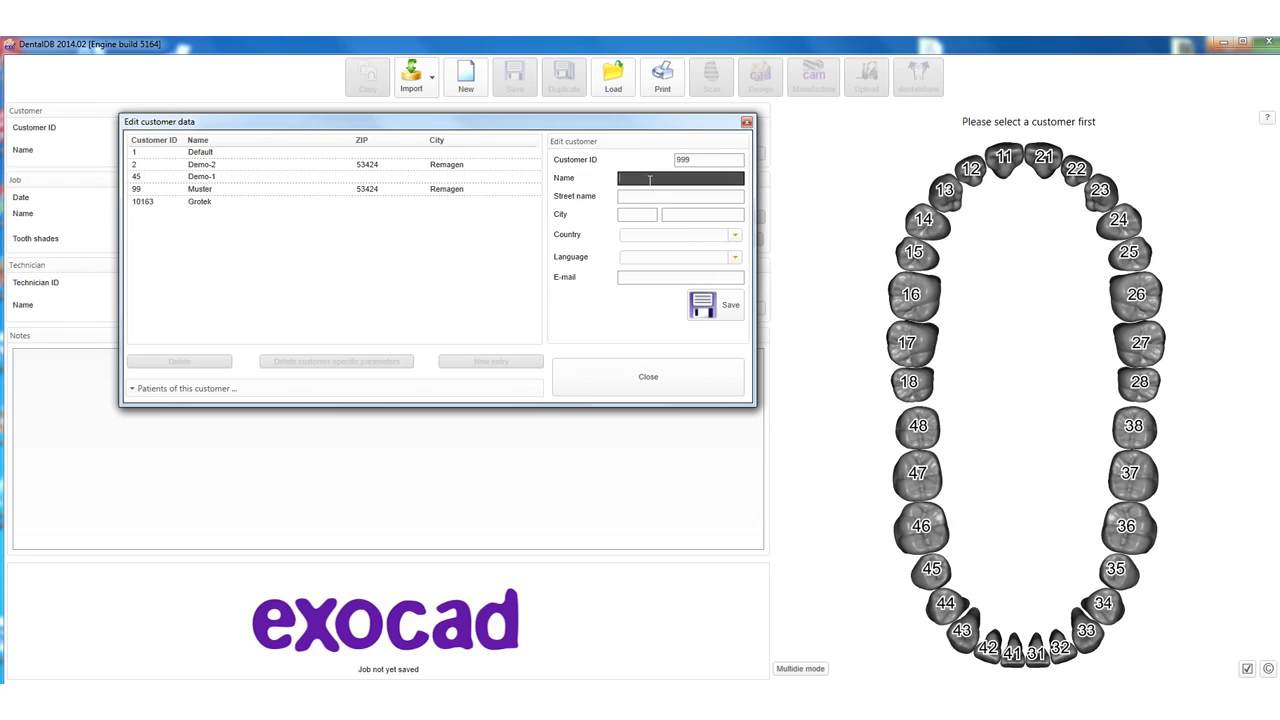
pyautogui.write('Show')
pyautogui.click(638, 213)
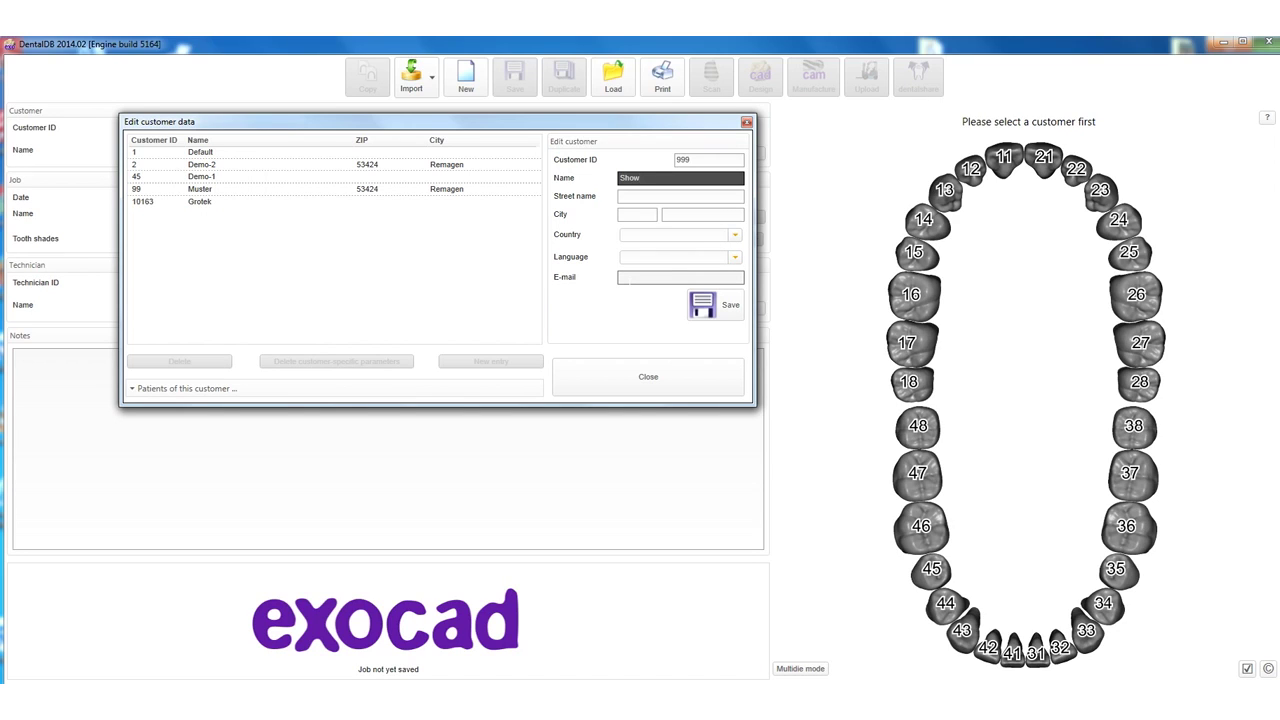
pyautogui.click(702, 306)
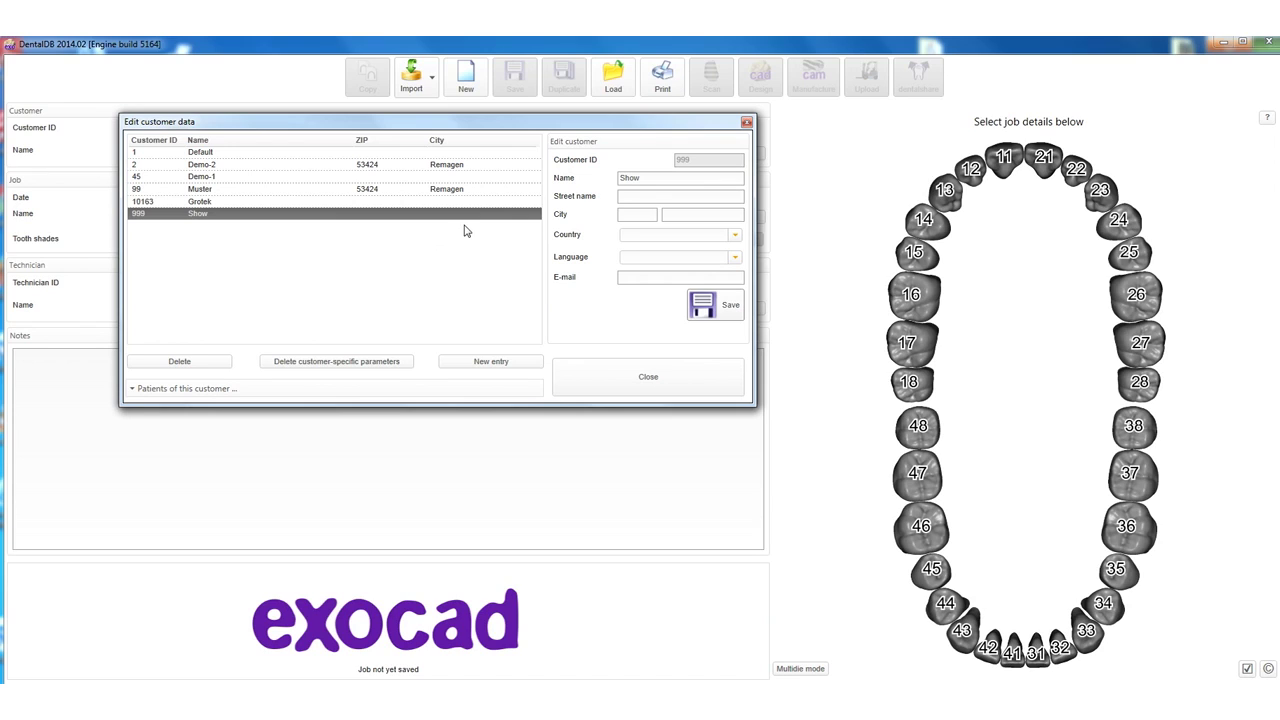
pyautogui.click(645, 385)
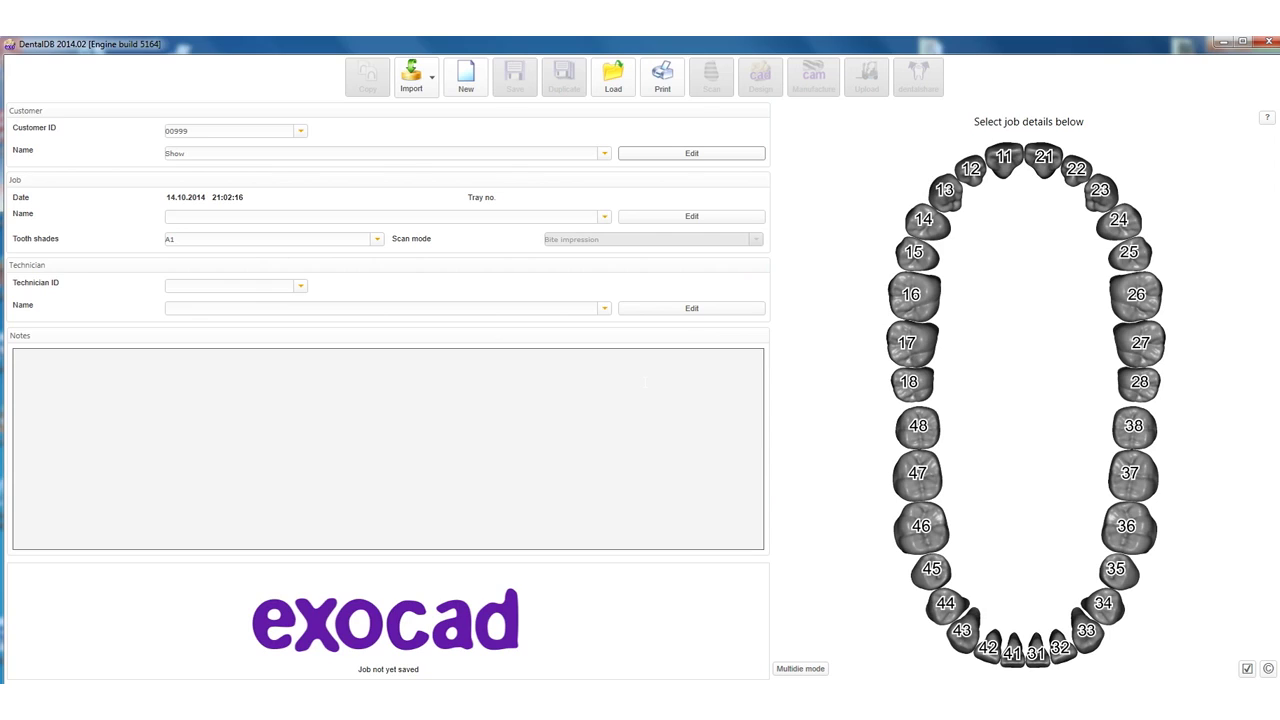
# Enter the job name Muster-zirkon-crown-full-anatomy-A2, removing the mistyped trailing word.
pyautogui.click(171, 218)
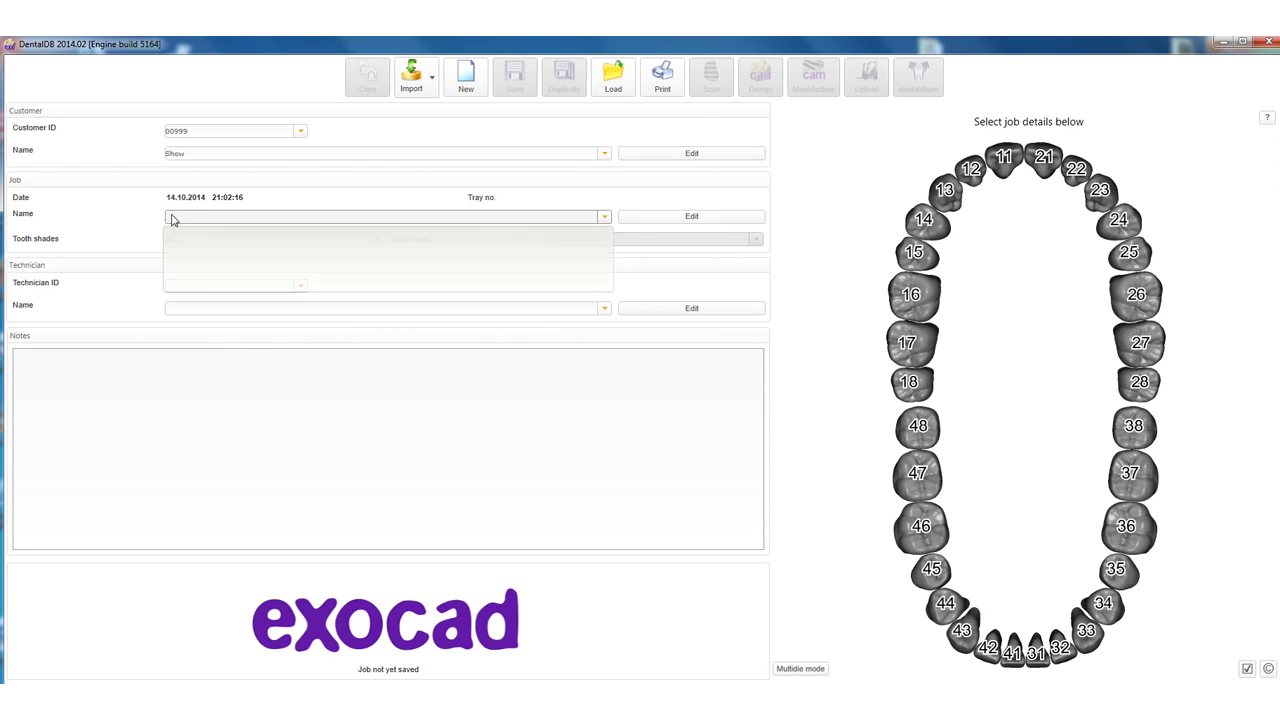
pyautogui.write('Mu')
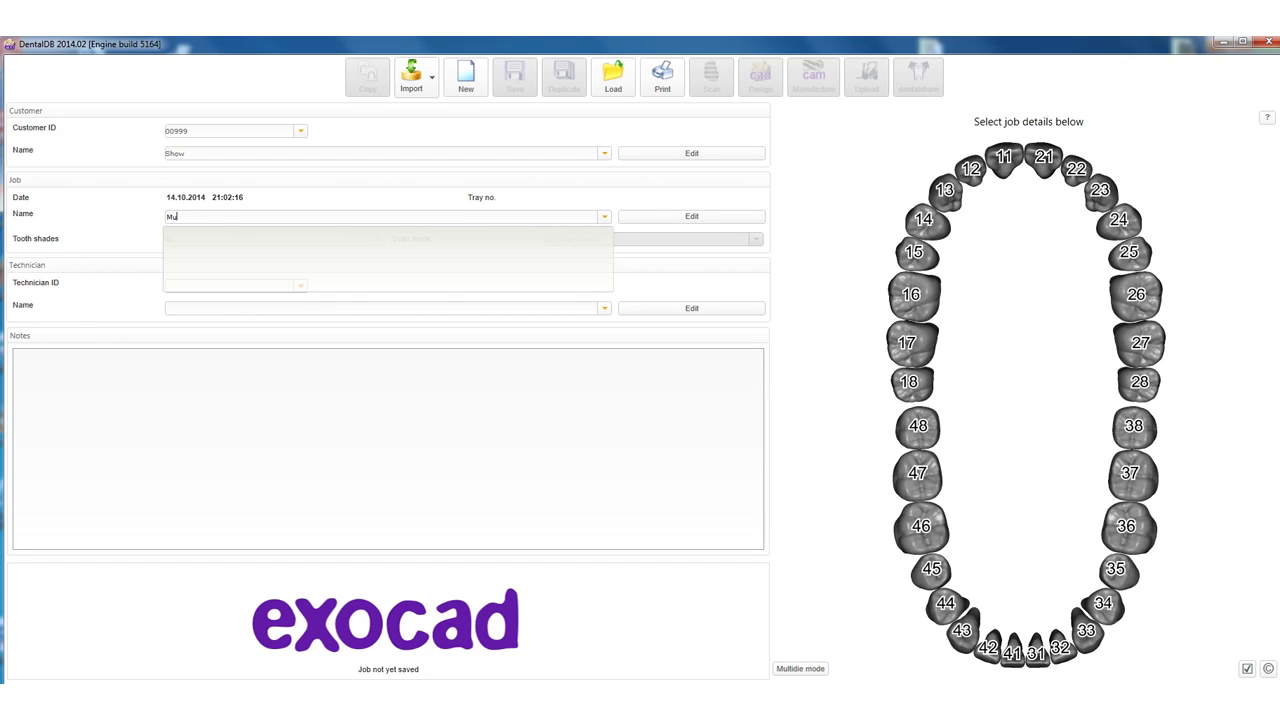
pyautogui.write('ster')
pyautogui.write('-')
pyautogui.write('zirko')
pyautogui.write('n-')
pyautogui.write('crown')
pyautogui.write('-full-anato')
pyautogui.write('my')
pyautogui.write('-')
pyautogui.write('also')
pyautogui.press('BackSpace')
pyautogui.press('BackSpace')
pyautogui.press('BackSpace')
pyautogui.press('BackSpace')
pyautogui.write('A2')
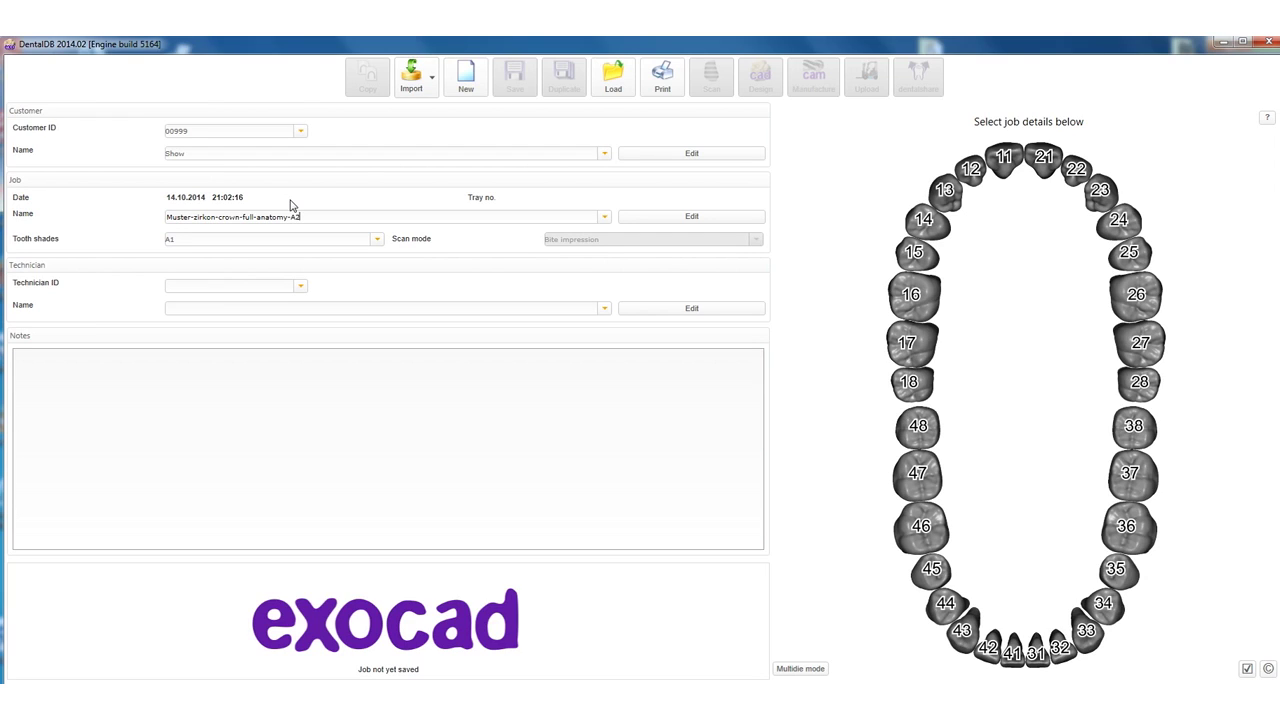
# Set tooth shade A2, check the existing technician IDs and names, and edit technician records.
pyautogui.click(367, 246)
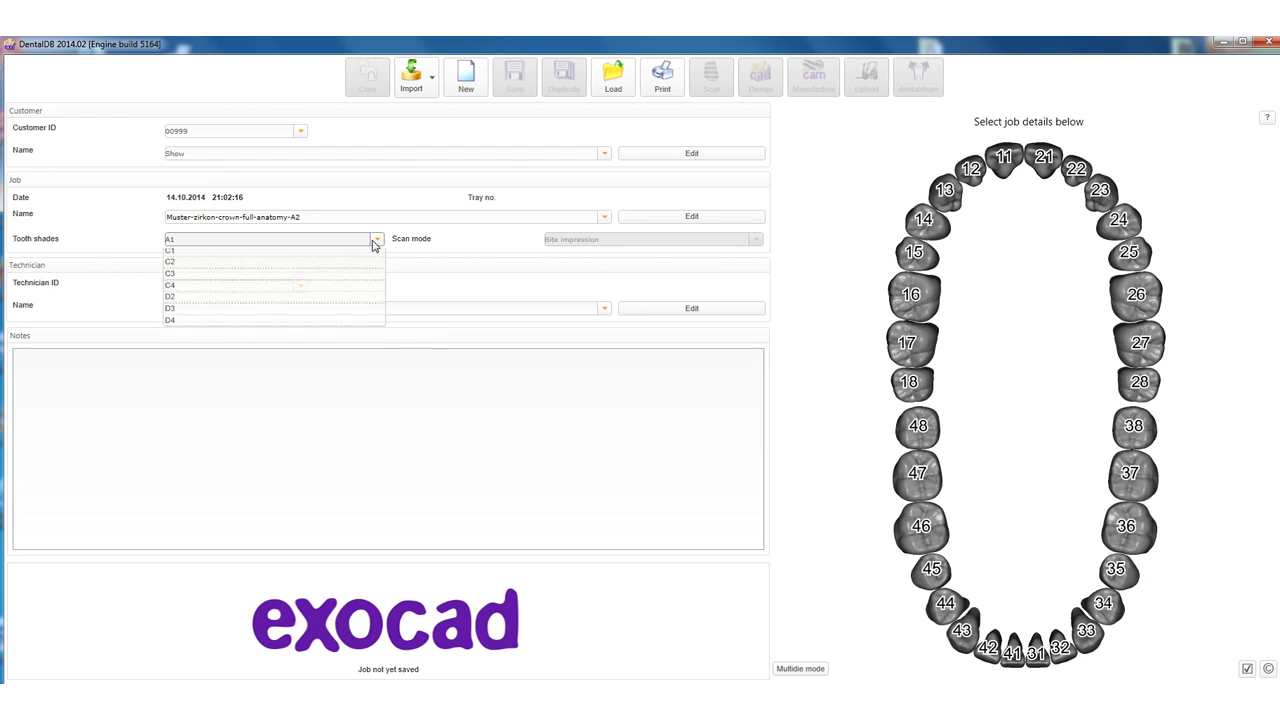
pyautogui.click(342, 264)
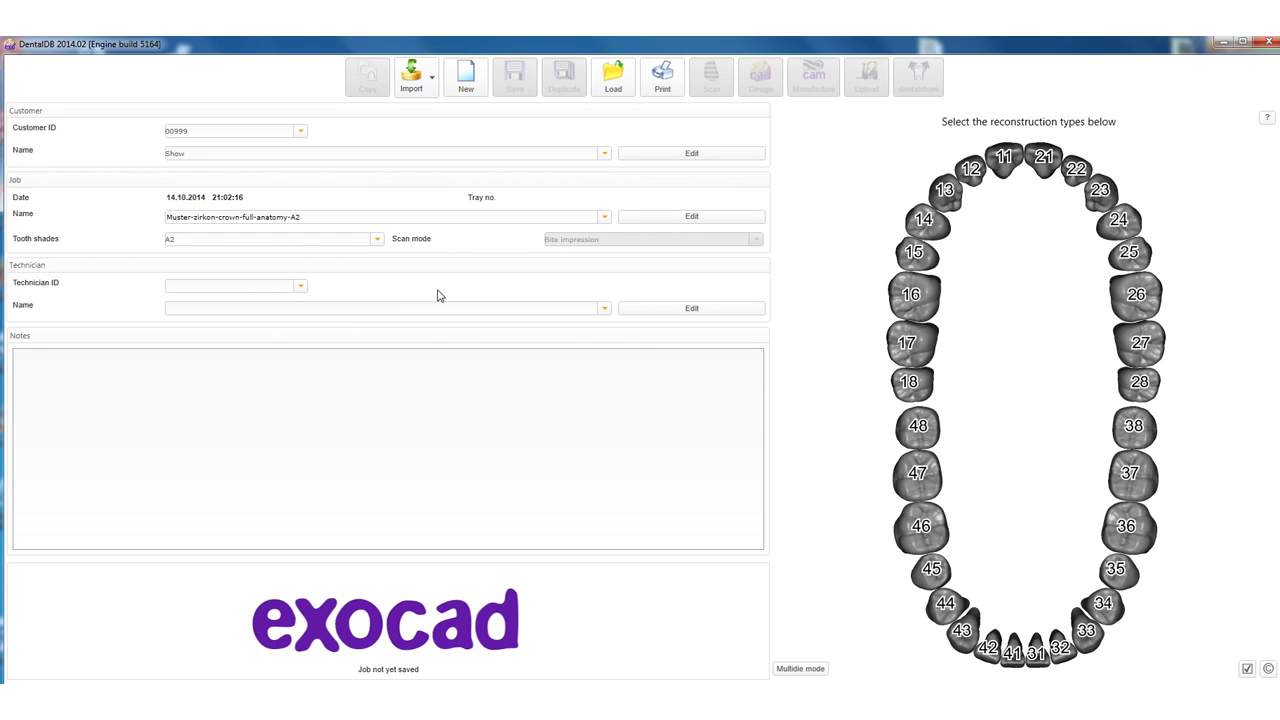
pyautogui.click(304, 288)
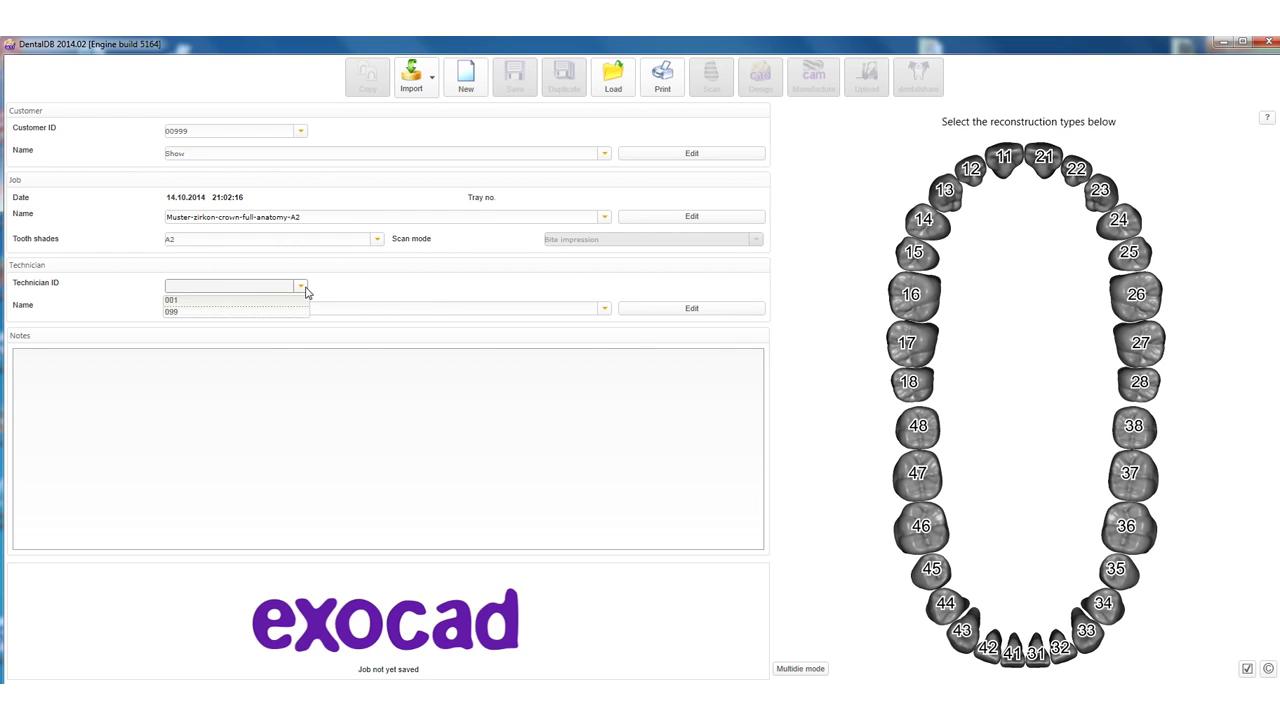
pyautogui.click(606, 310)
pyautogui.click(606, 310)
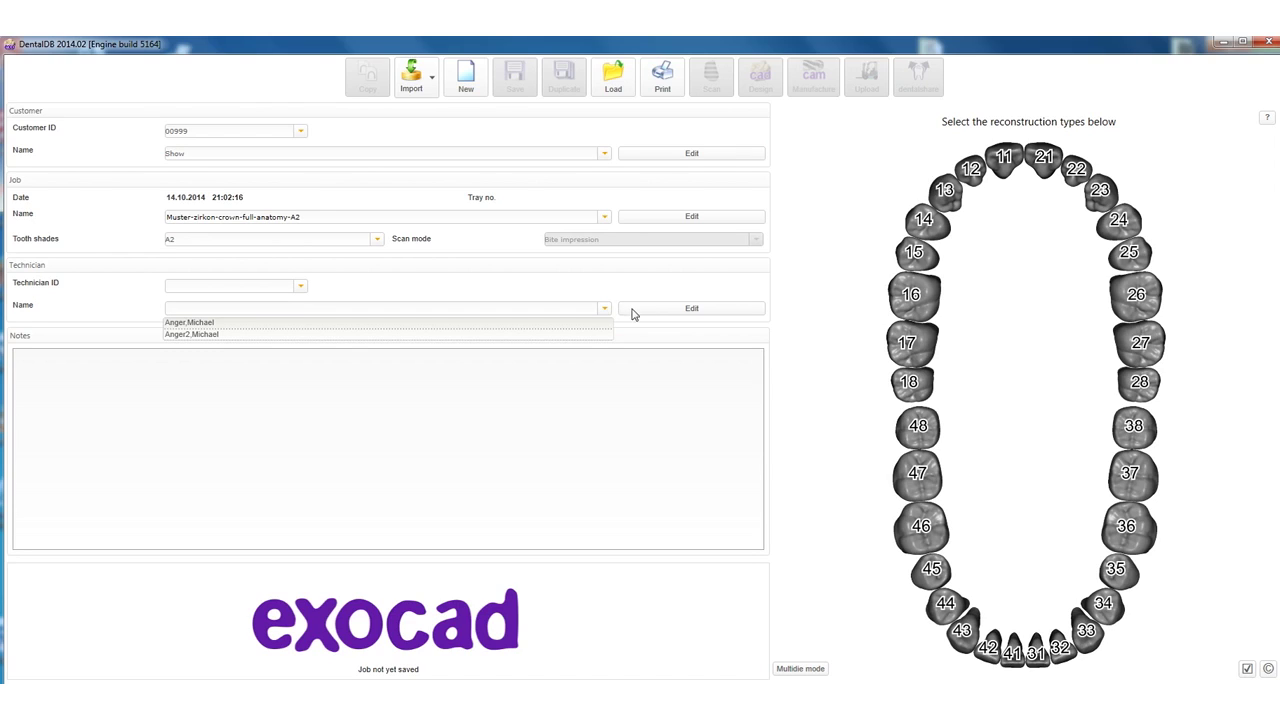
pyautogui.click(723, 312)
pyautogui.click(723, 312)
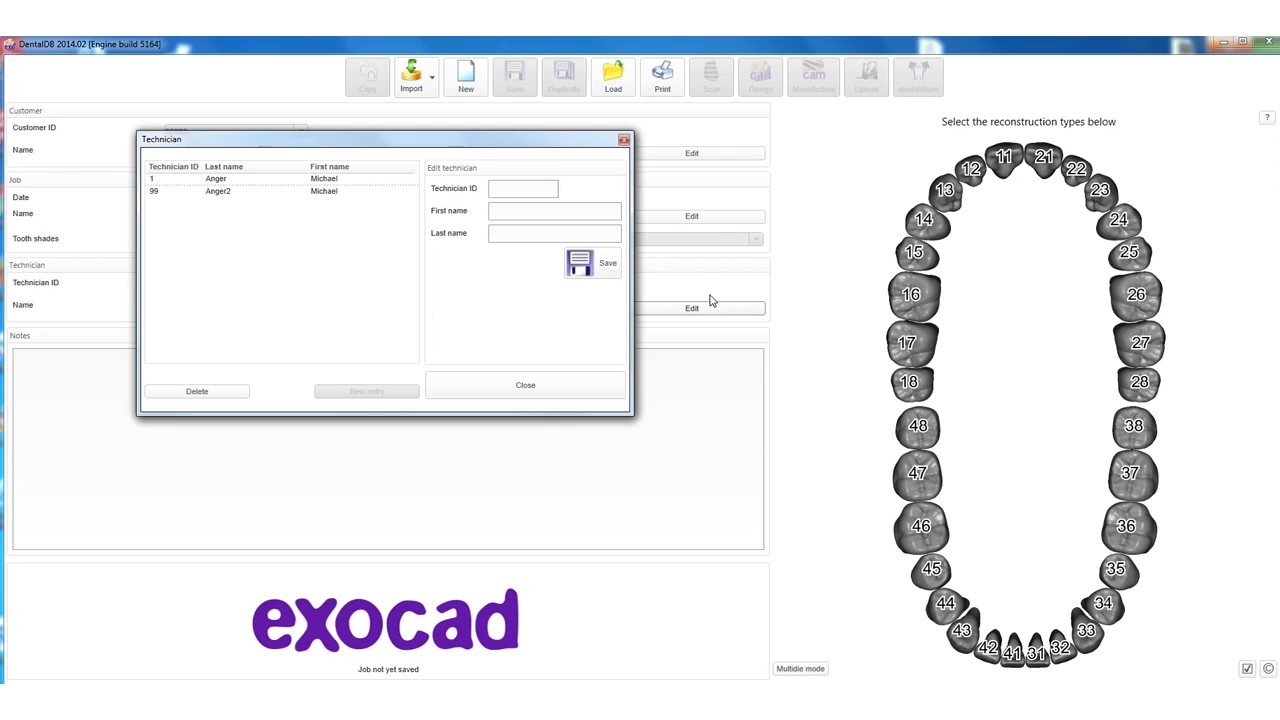
# Create a technician with a new ID, first and last name, save, and apply it to the job.
pyautogui.click(537, 188)
pyautogui.write('88')
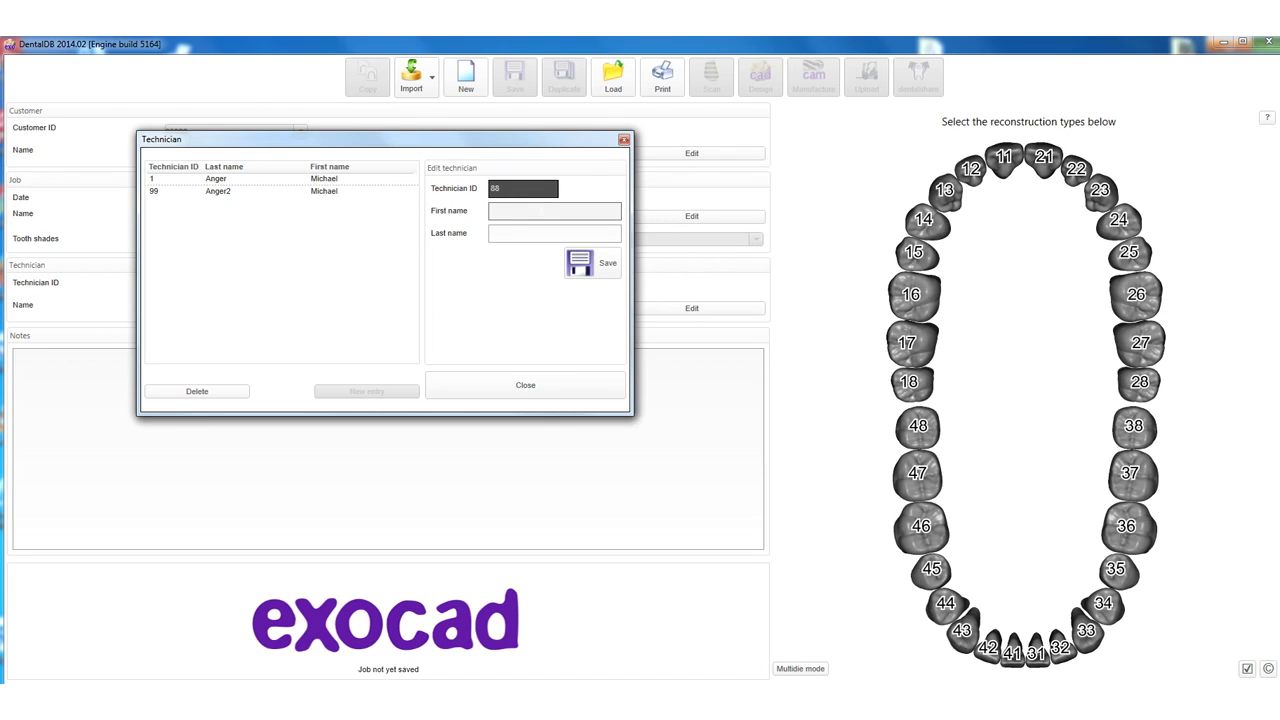
pyautogui.click(541, 209)
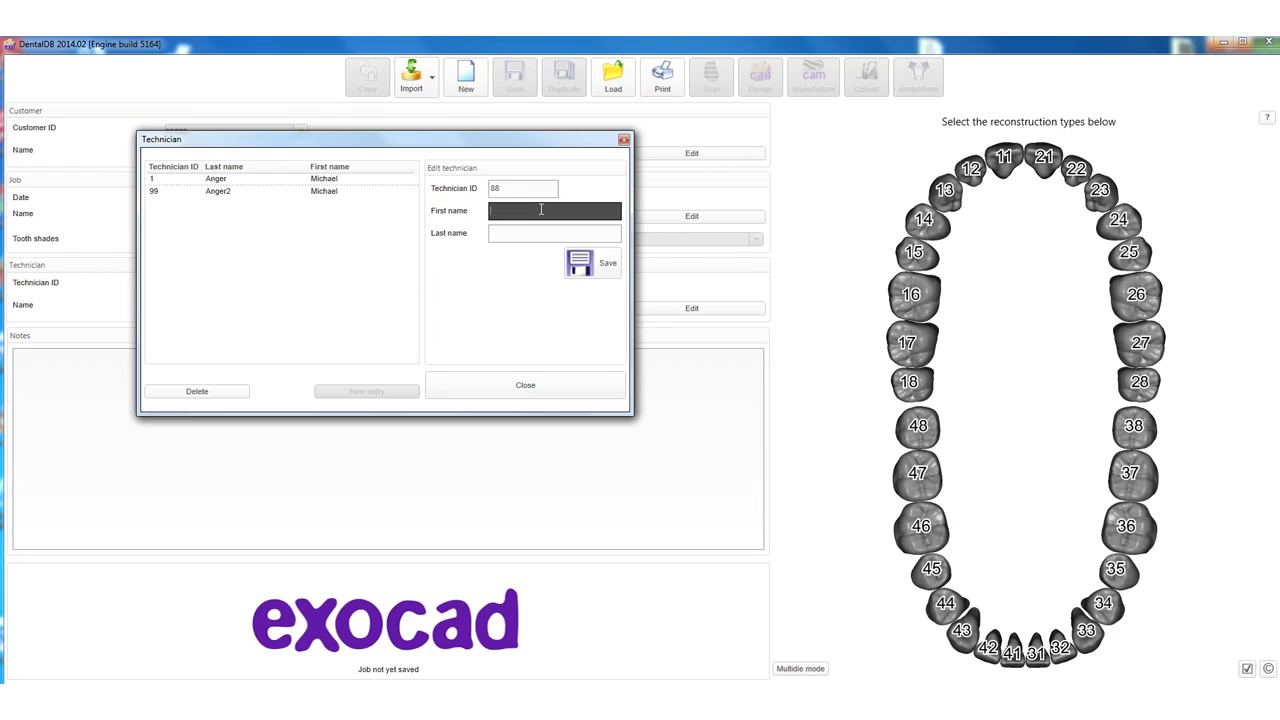
pyautogui.click(535, 235)
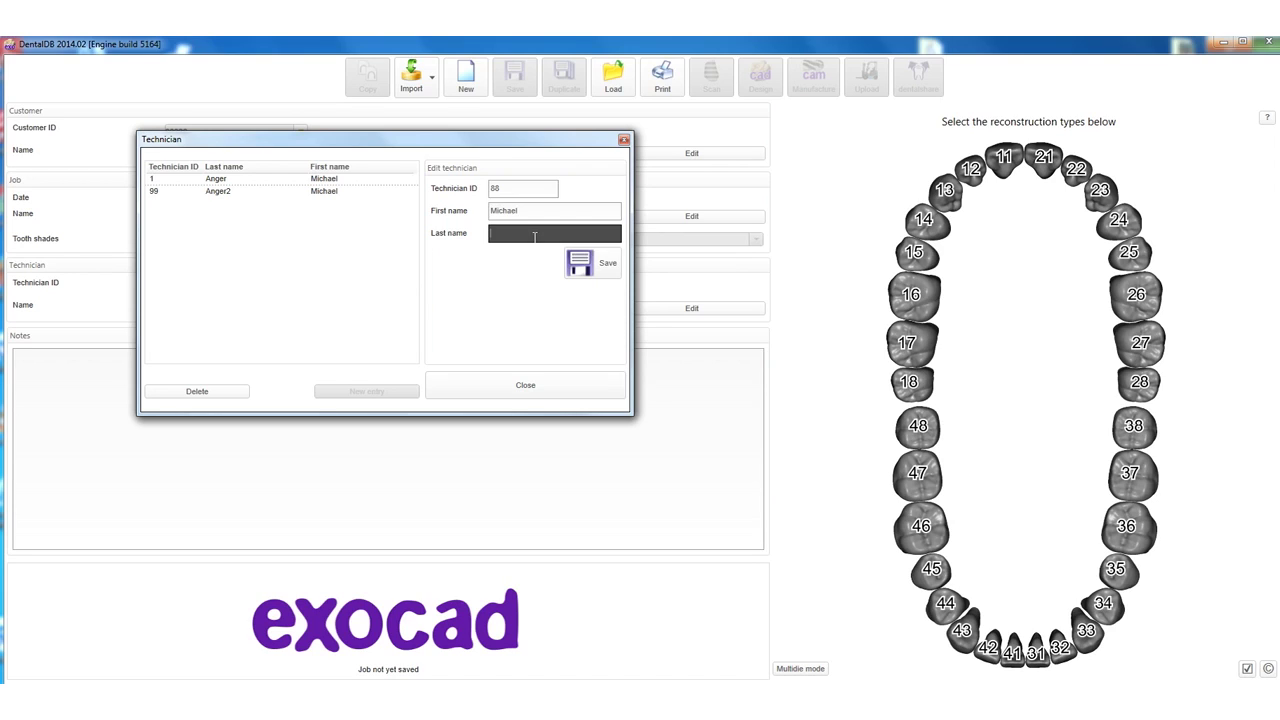
pyautogui.click(580, 270)
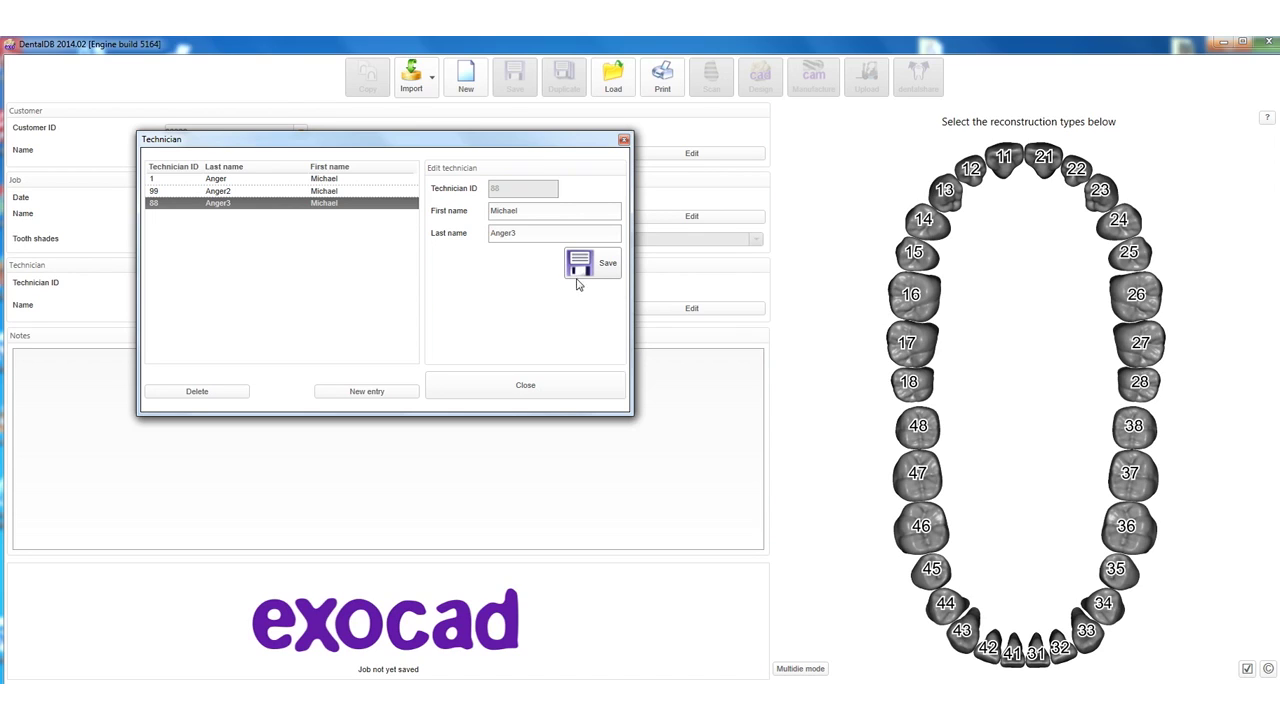
pyautogui.click(575, 388)
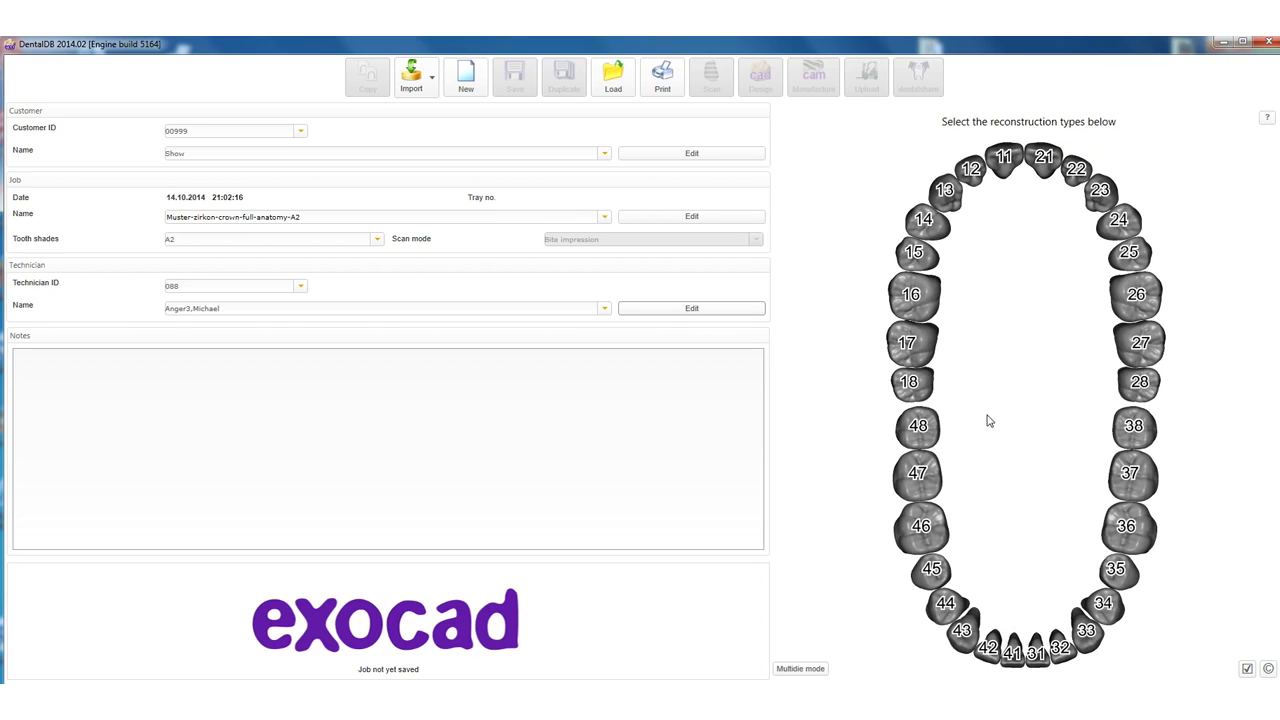
# Select tooth 46 on the dental chart to define its restoration.
pyautogui.click(921, 525)
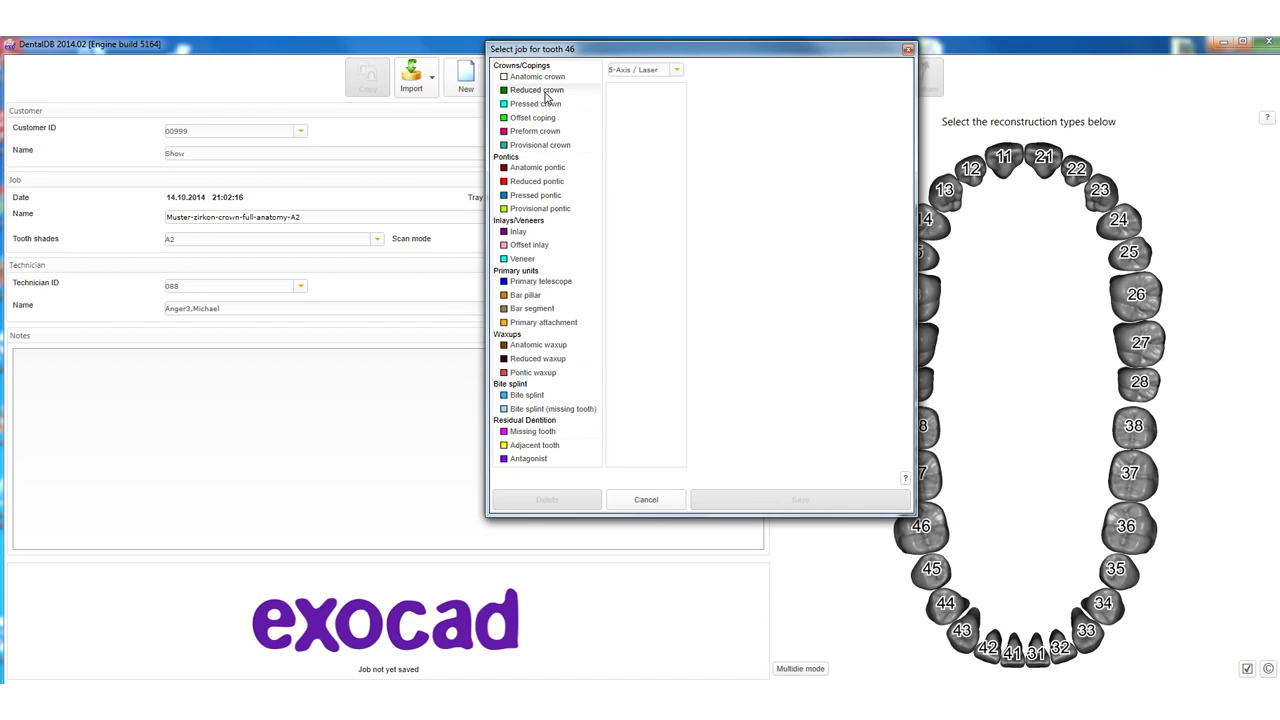
# Pick Reduced crown as tooth 46's reconstruction type and expand the milling strategy list.
pyautogui.click(546, 92)
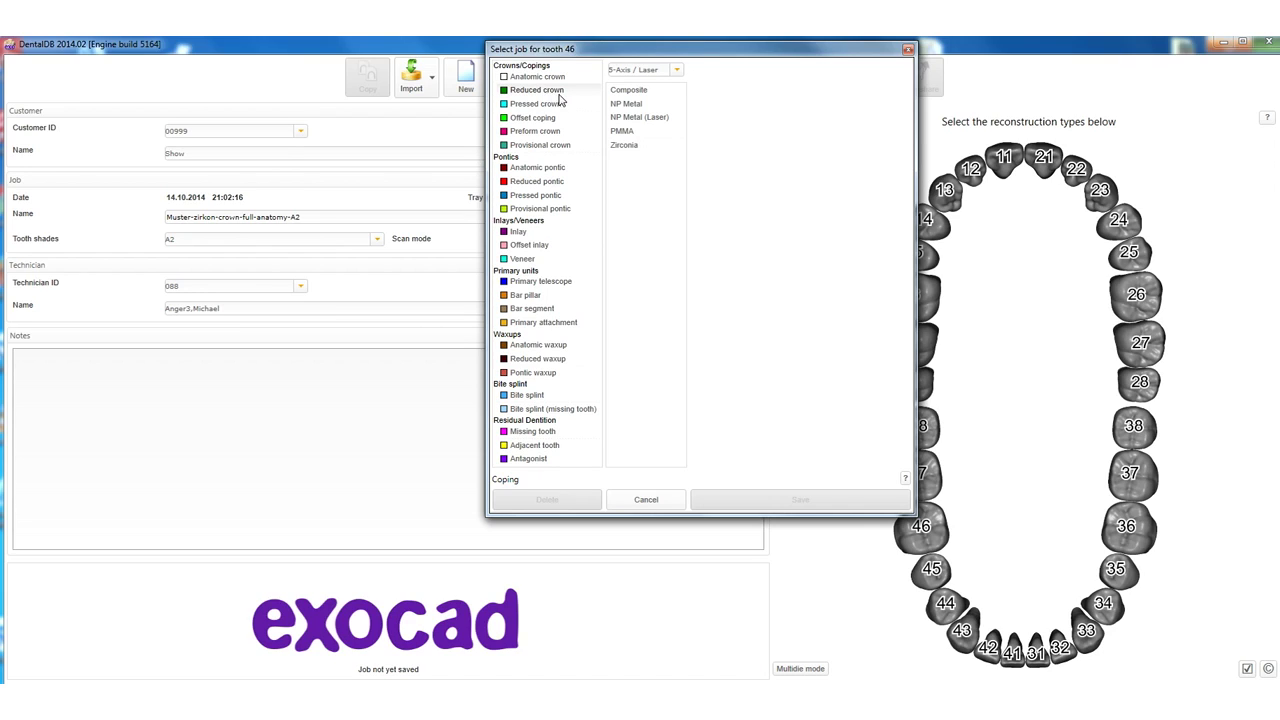
pyautogui.click(552, 92)
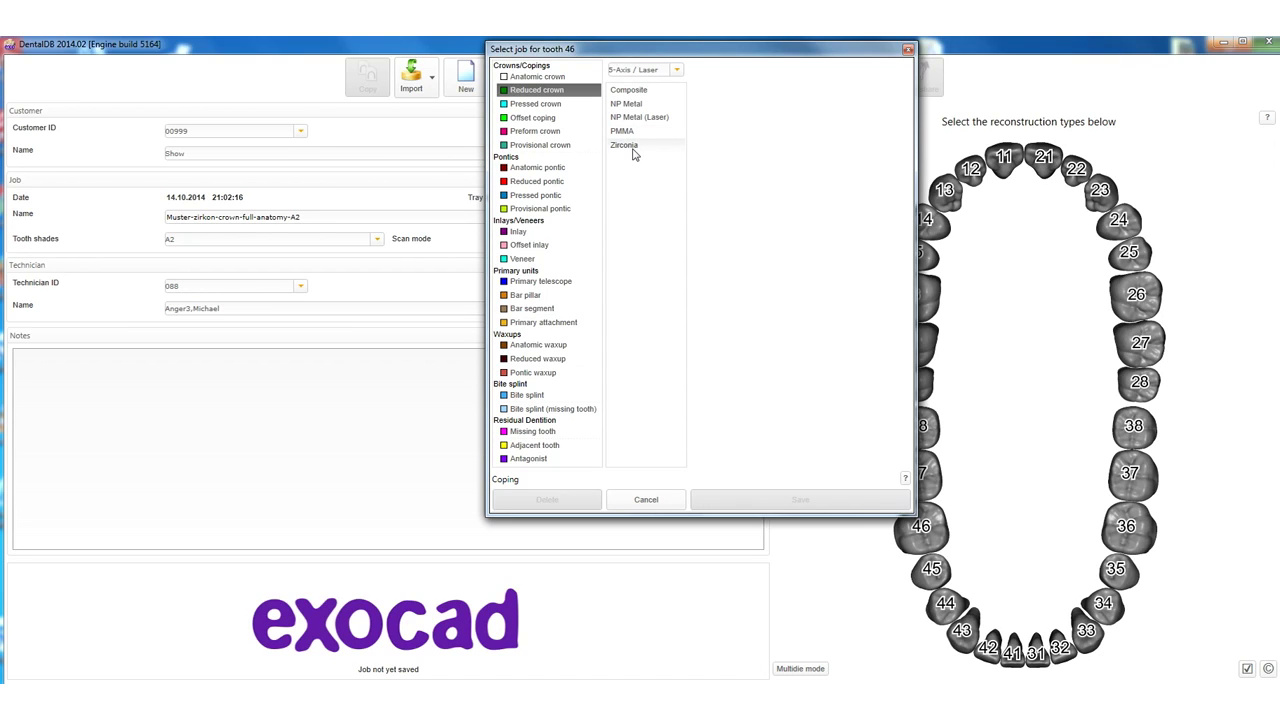
pyautogui.click(676, 70)
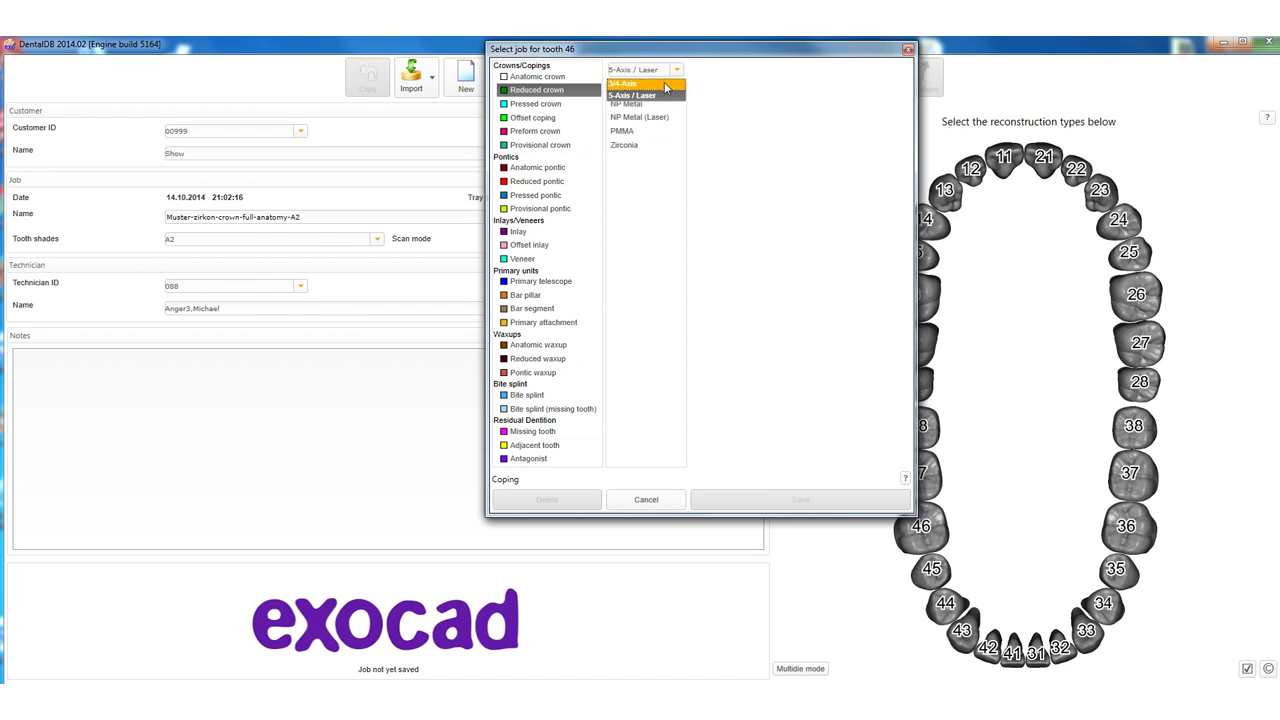
# Switch tooth 46's milling strategy to 3/4-Axis and choose Zirconia as the material.
pyautogui.click(666, 83)
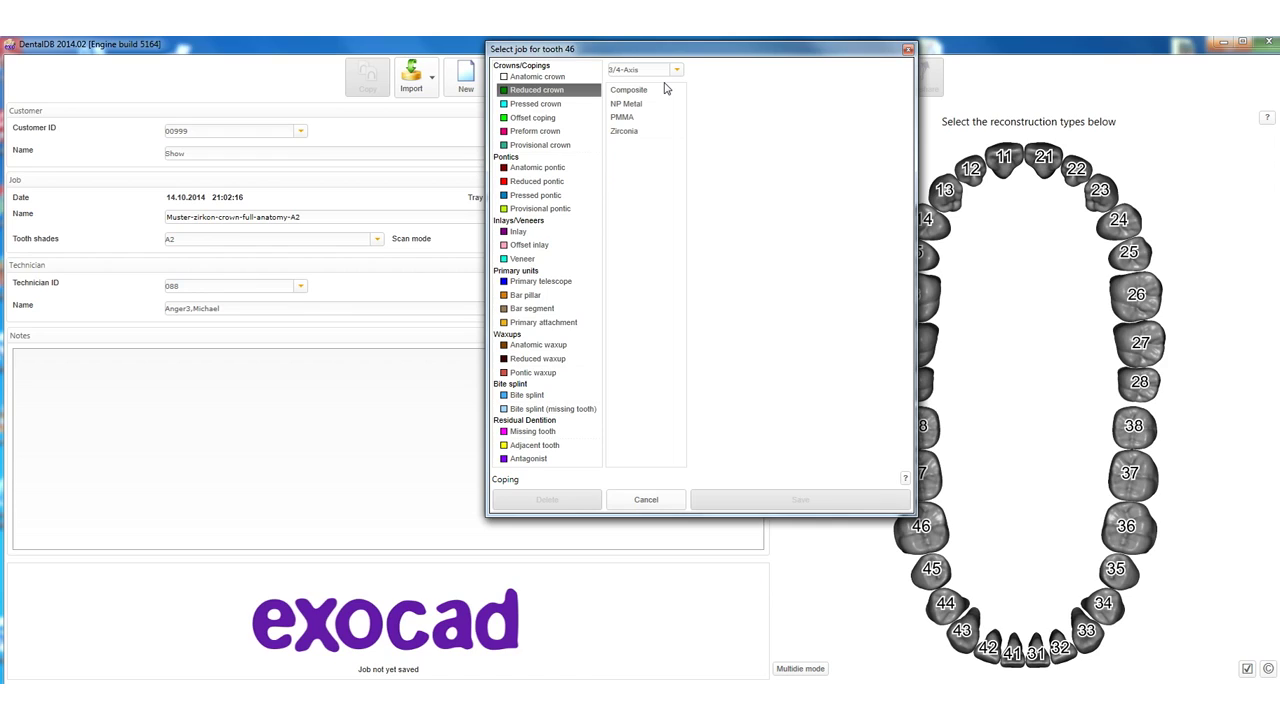
pyautogui.click(625, 131)
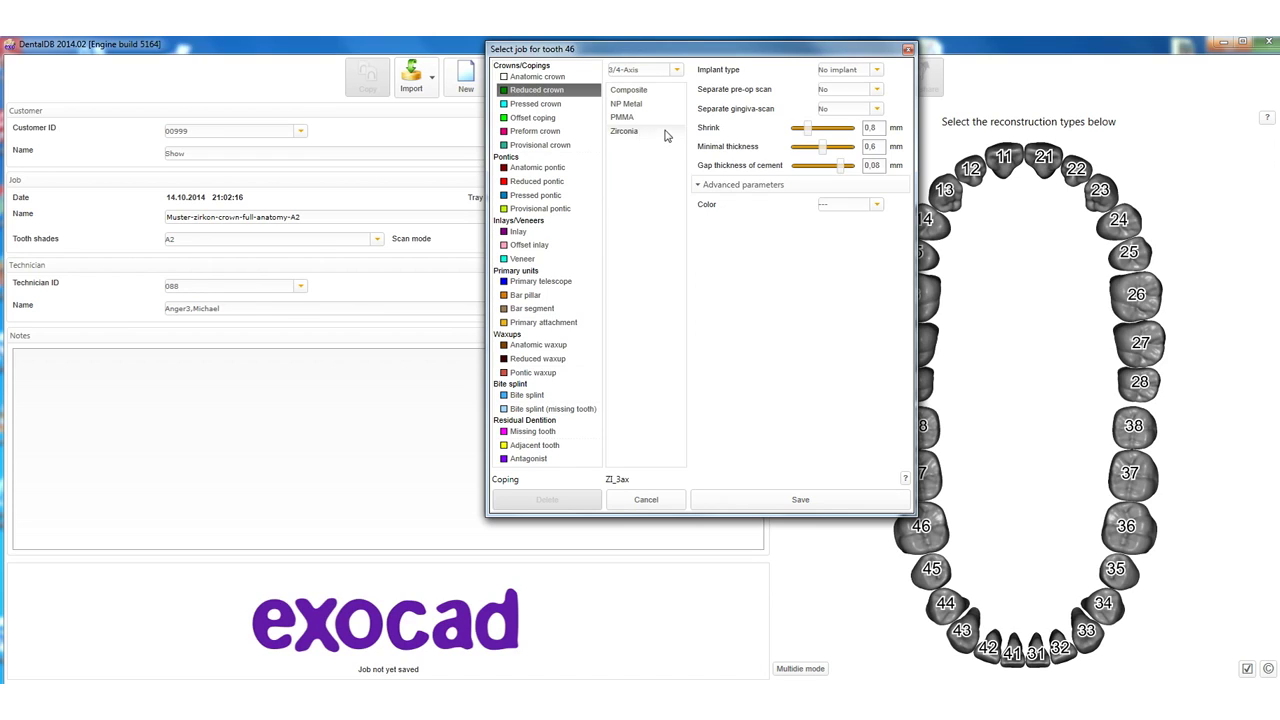
# Expand the Implant type dropdown for the tooth 46 zirconia crown.
pyautogui.click(877, 72)
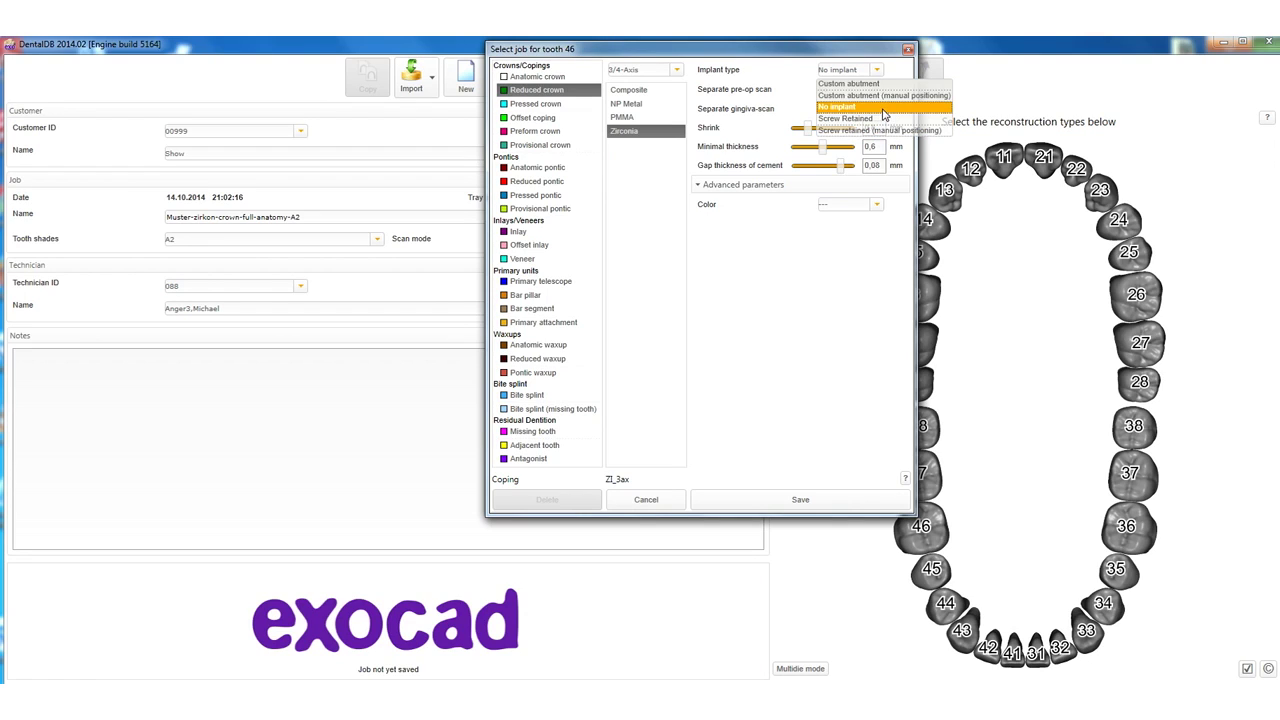
# Keep No implant, and No for separate pre-op and gingiva scans, moving on to cement gap.
pyautogui.click(884, 107)
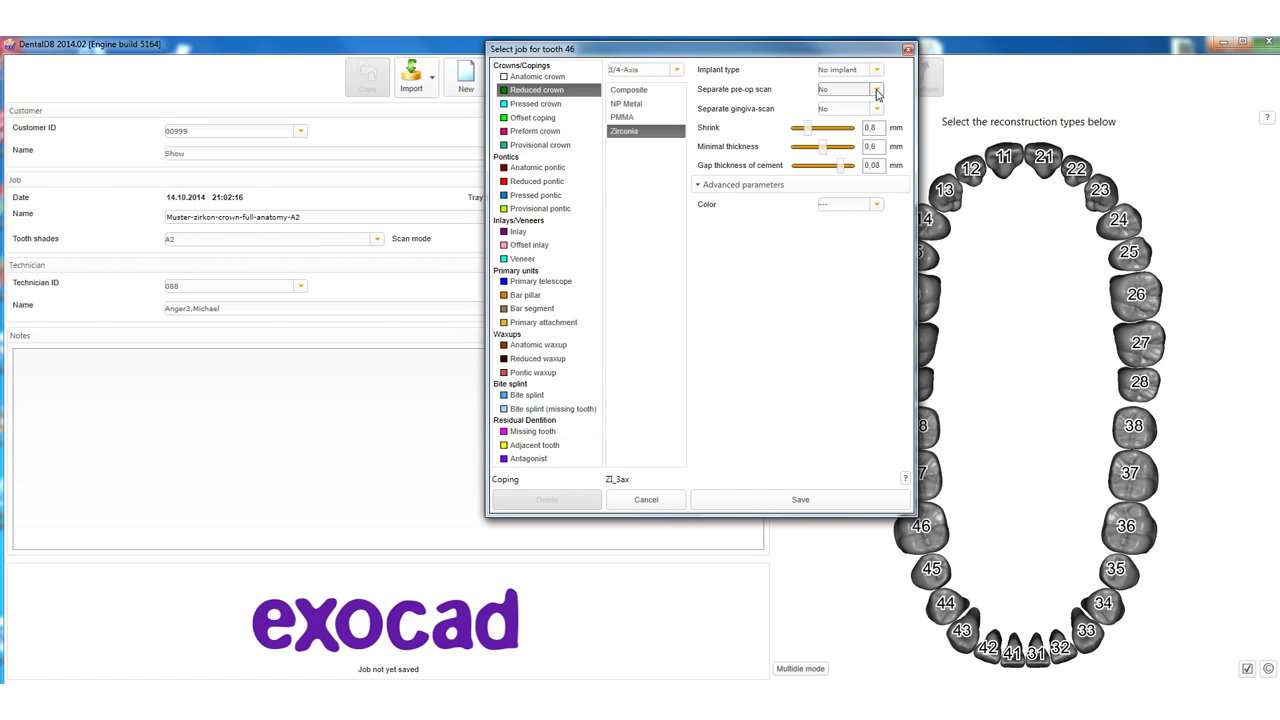
pyautogui.click(877, 91)
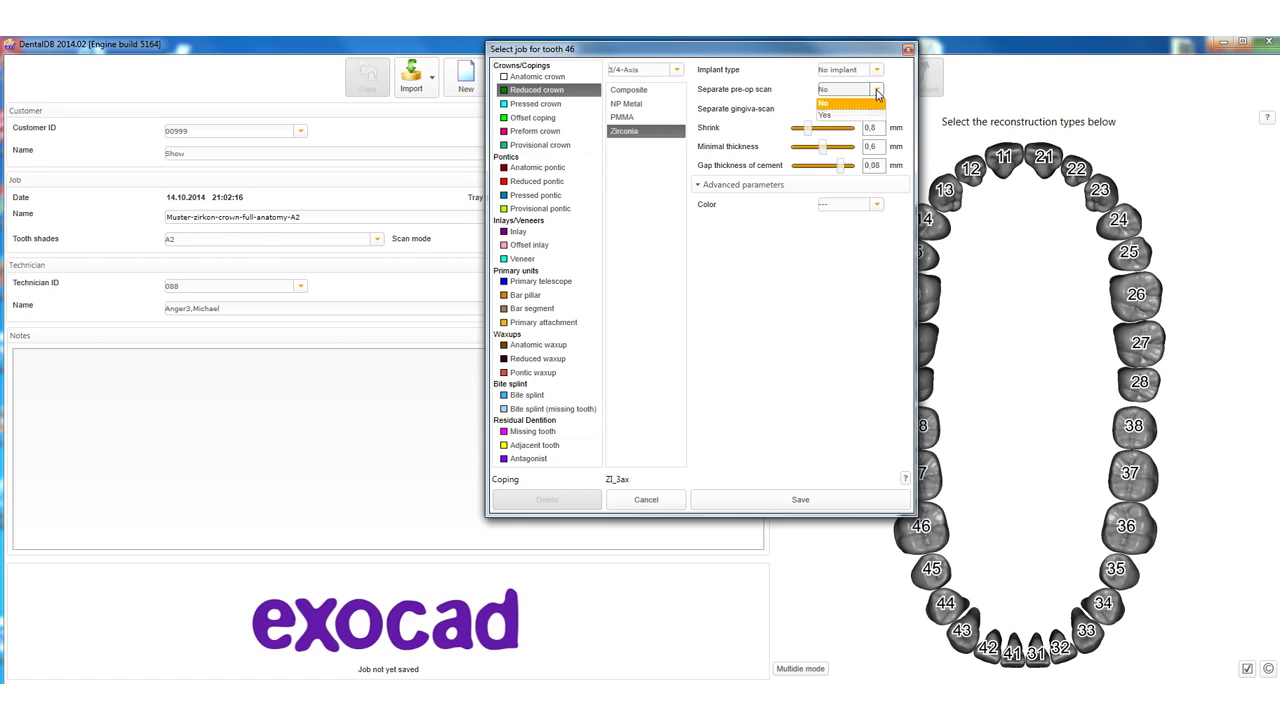
pyautogui.click(856, 104)
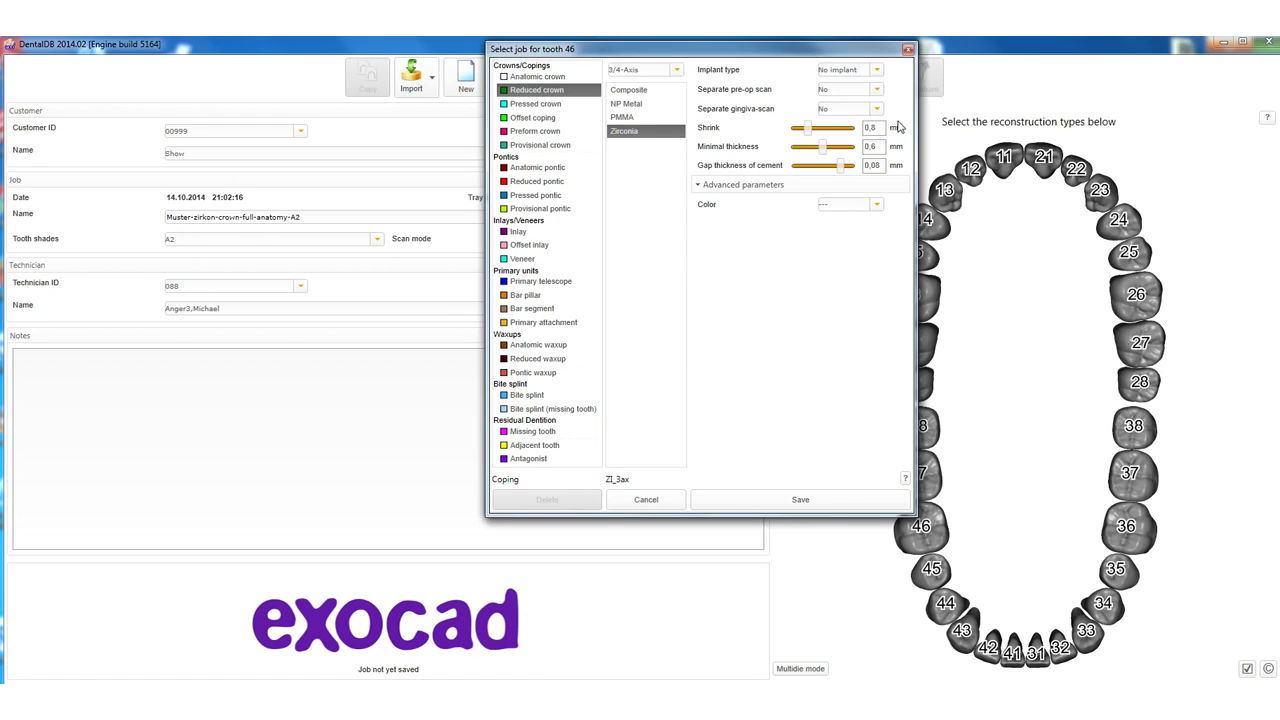
pyautogui.click(878, 110)
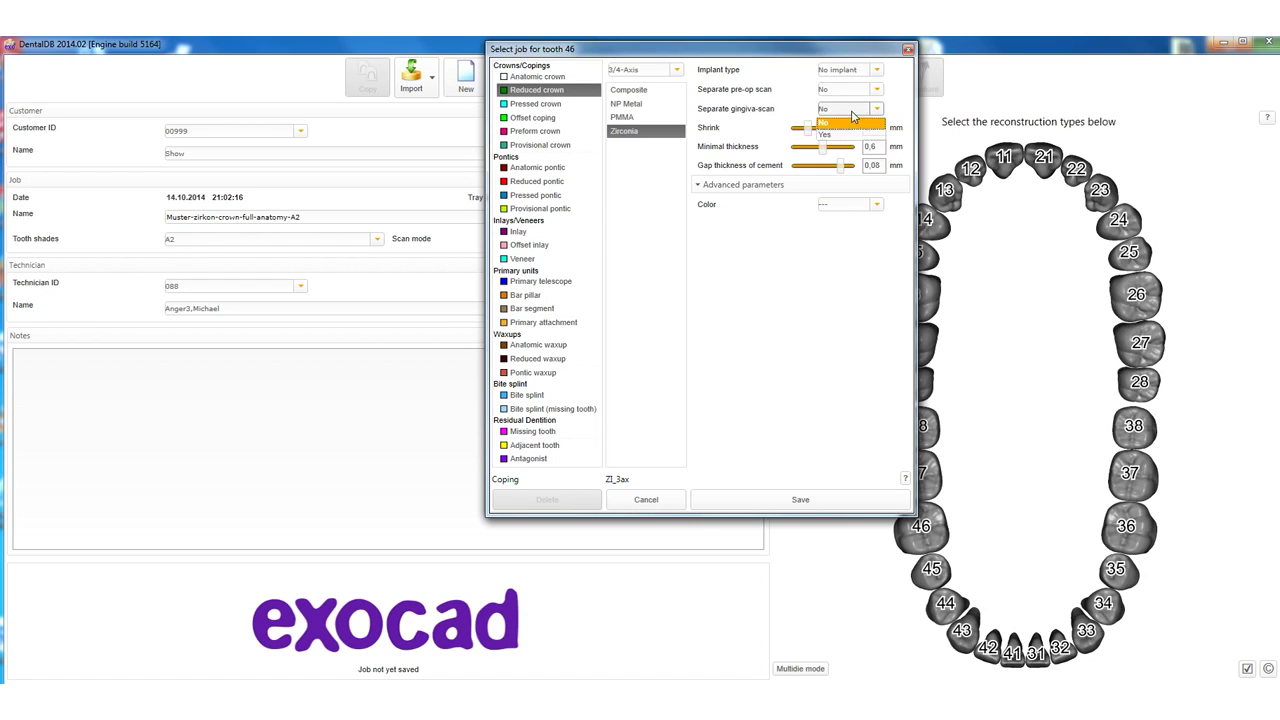
pyautogui.click(853, 119)
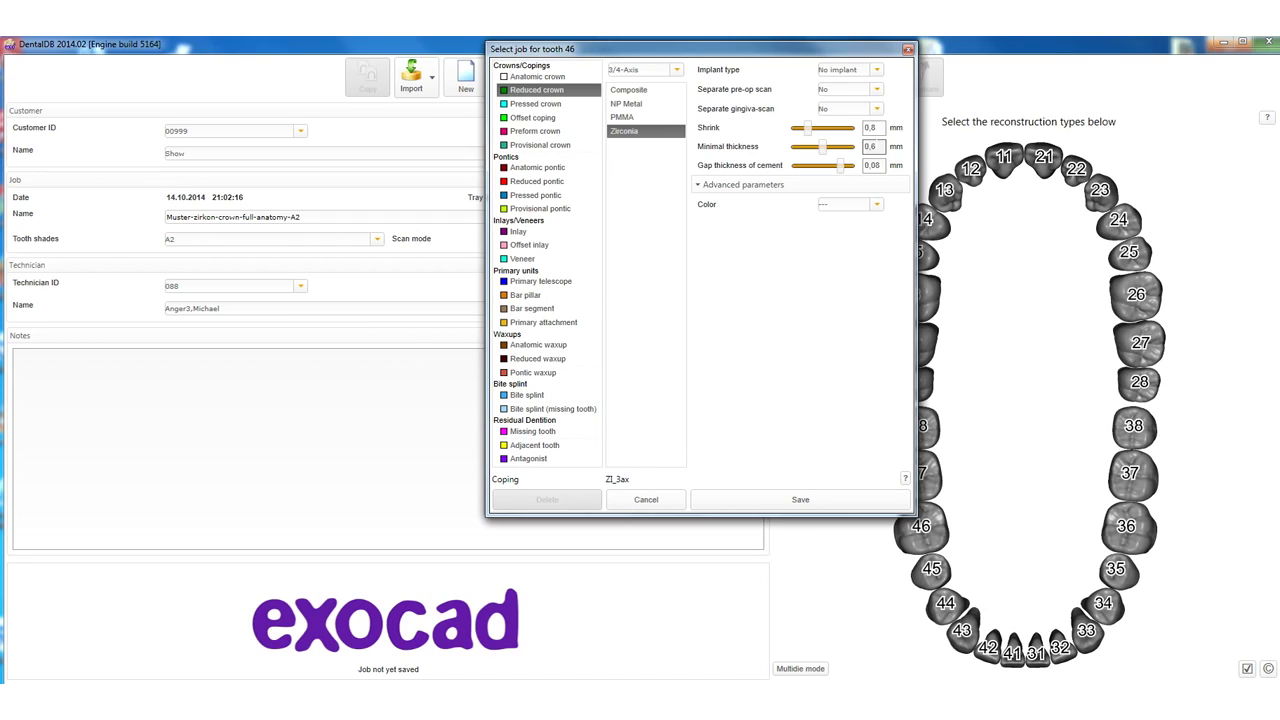
pyautogui.press('Tab')
# Expand Advanced parameters, select the 0,08 cement gap thickness, and set beginning of cement gap to 0.
pyautogui.click(778, 190)
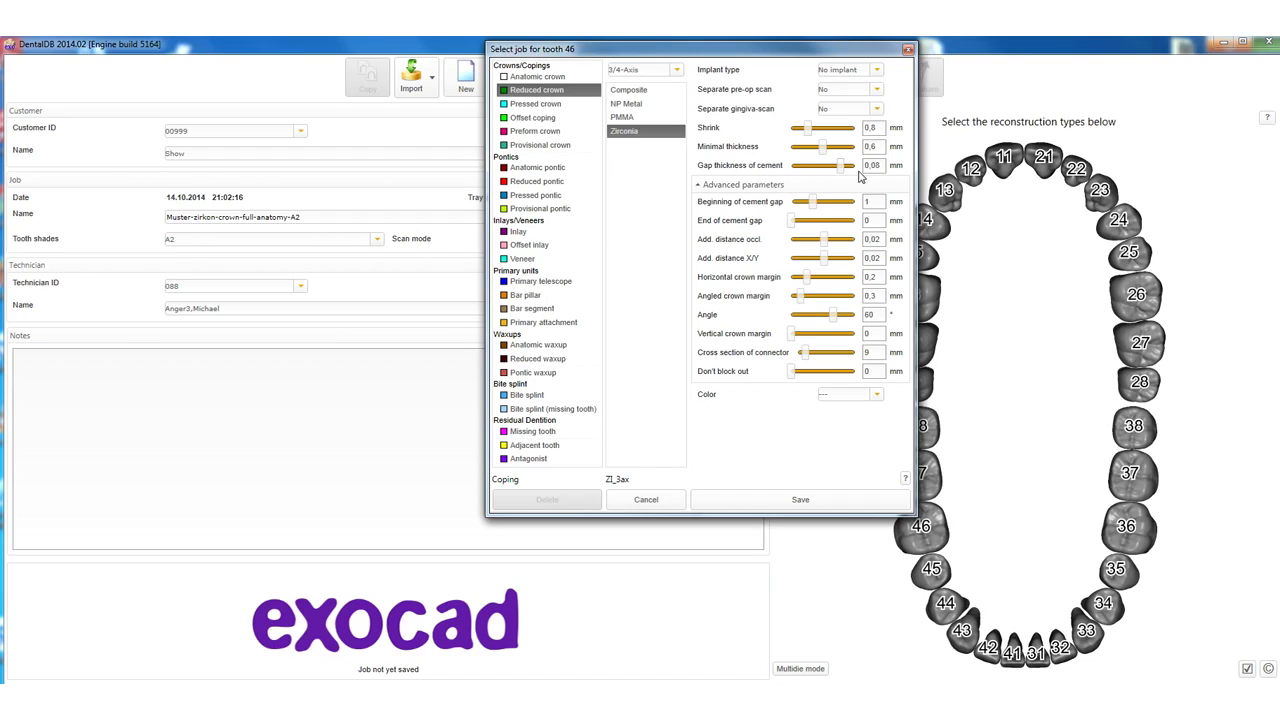
pyautogui.click(874, 165)
pyautogui.doubleClick(883, 165)
pyautogui.doubleClick(873, 201)
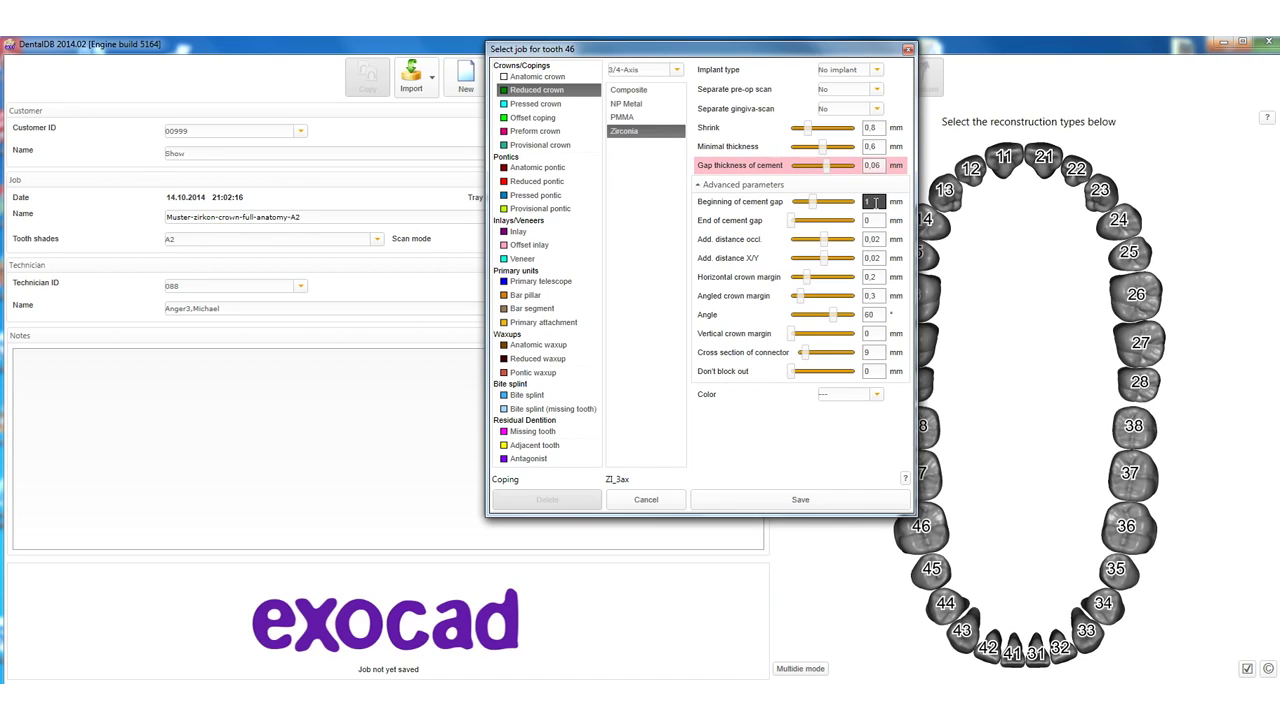
pyautogui.write('0,003')
pyautogui.press('BackSpace')
pyautogui.press('BackSpace')
# Give tooth 46's reduced zirconia crown cement gap 0, occlusal distance 0,05, X/Y distance 0, margin 0,25, and save.
pyautogui.write('0')
pyautogui.click(880, 239)
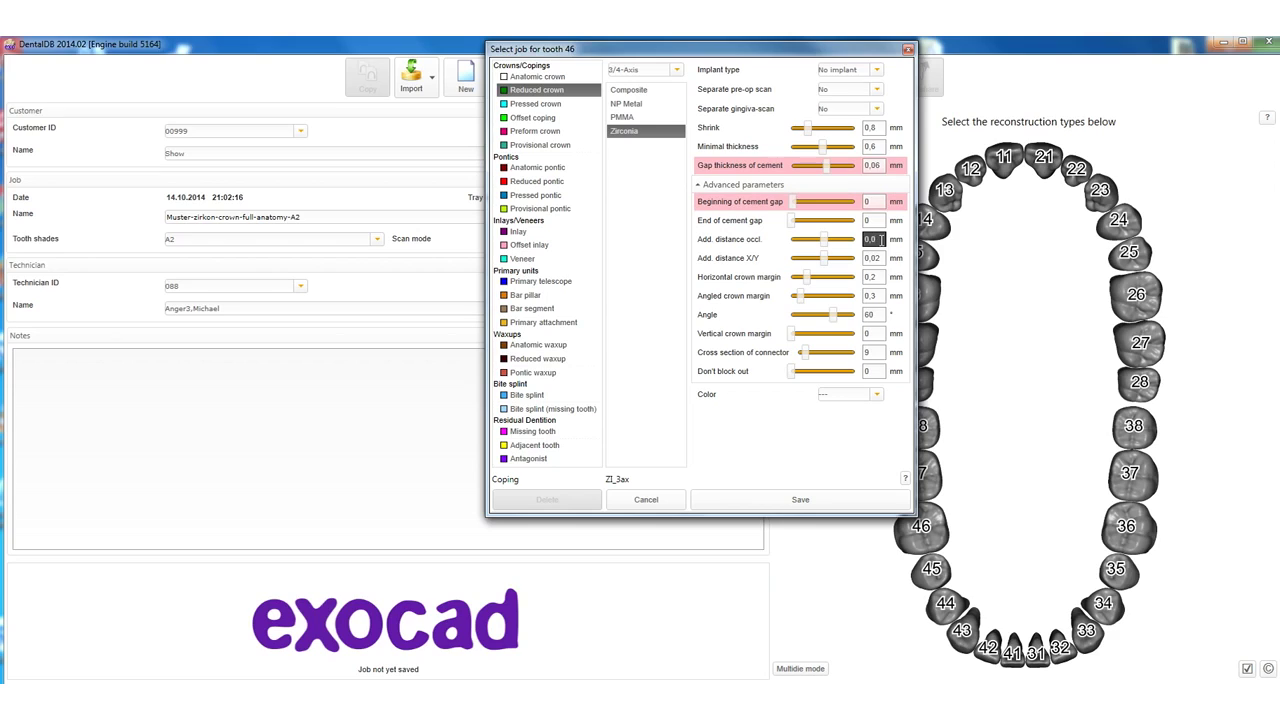
pyautogui.write('0,05')
pyautogui.click(873, 352)
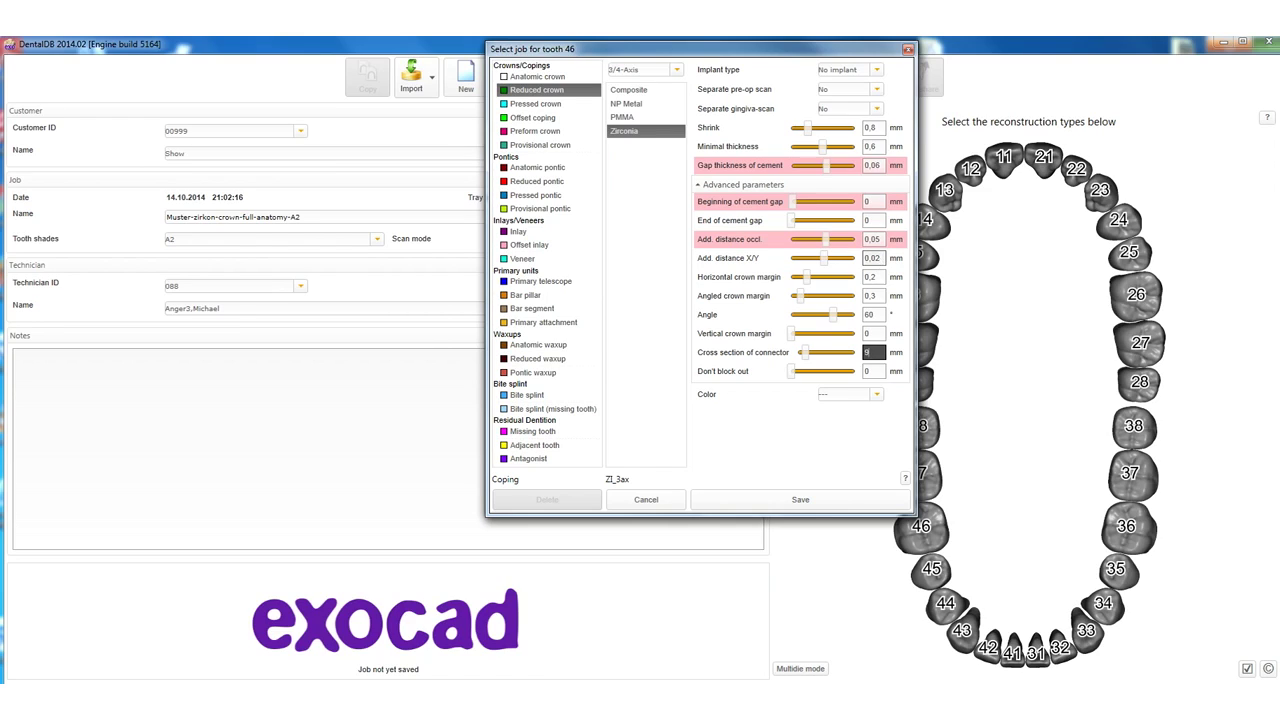
pyautogui.doubleClick(876, 258)
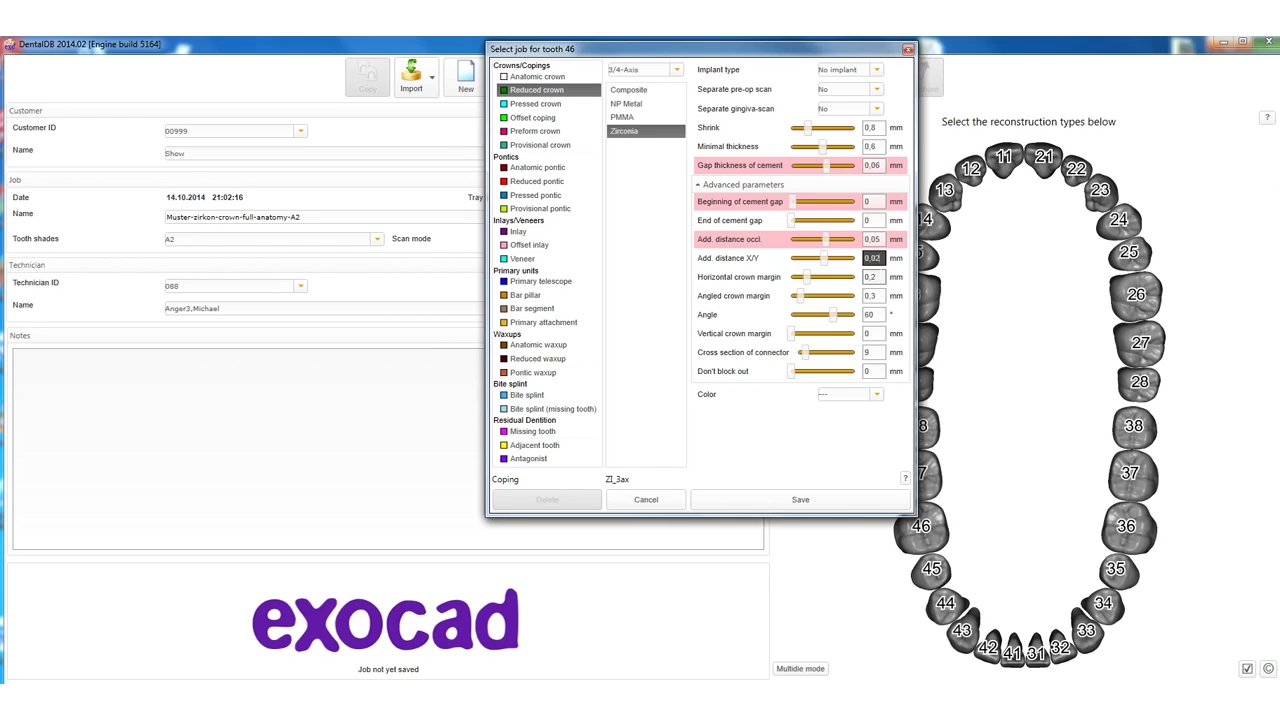
pyautogui.press('BackSpace')
pyautogui.doubleClick(876, 277)
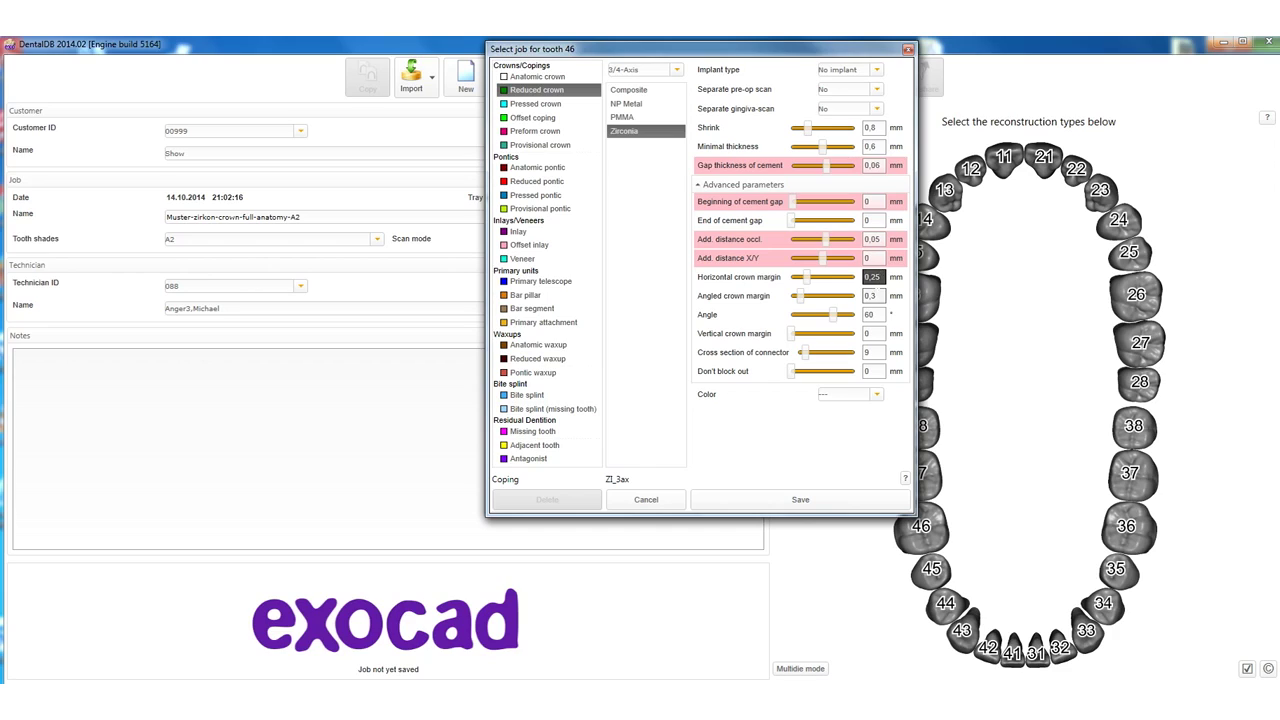
pyautogui.click(877, 295)
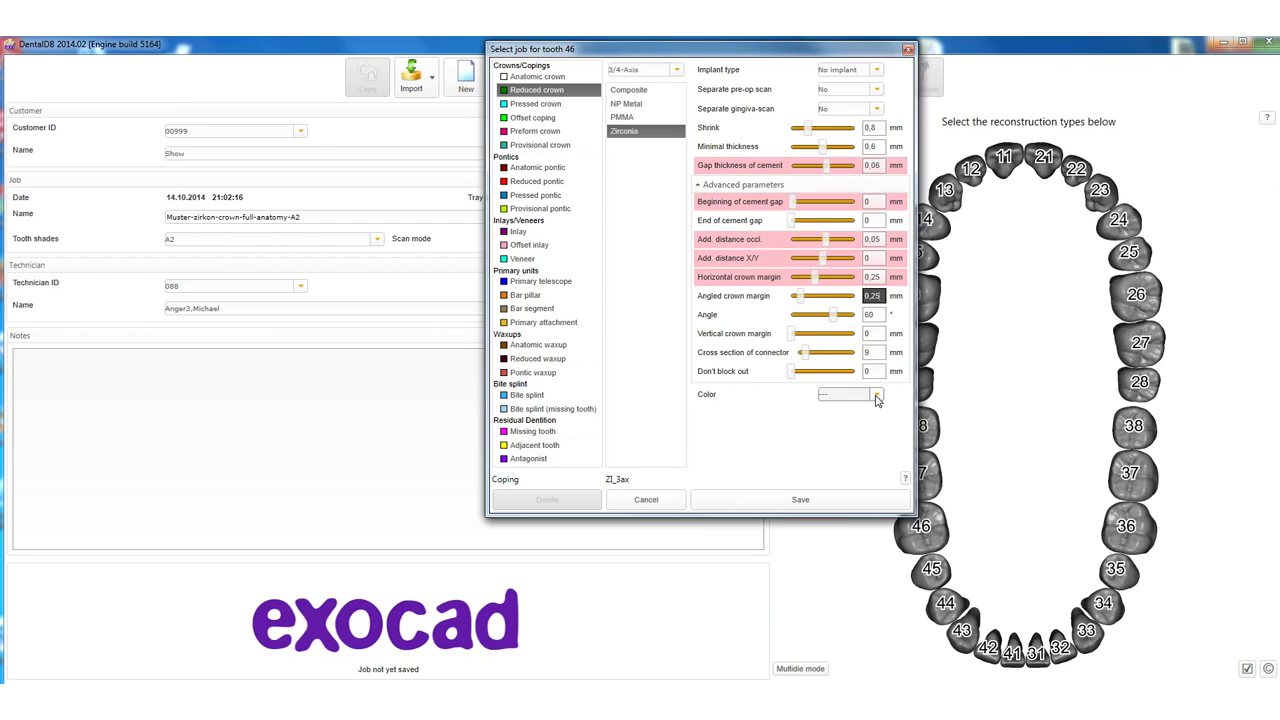
pyautogui.click(844, 505)
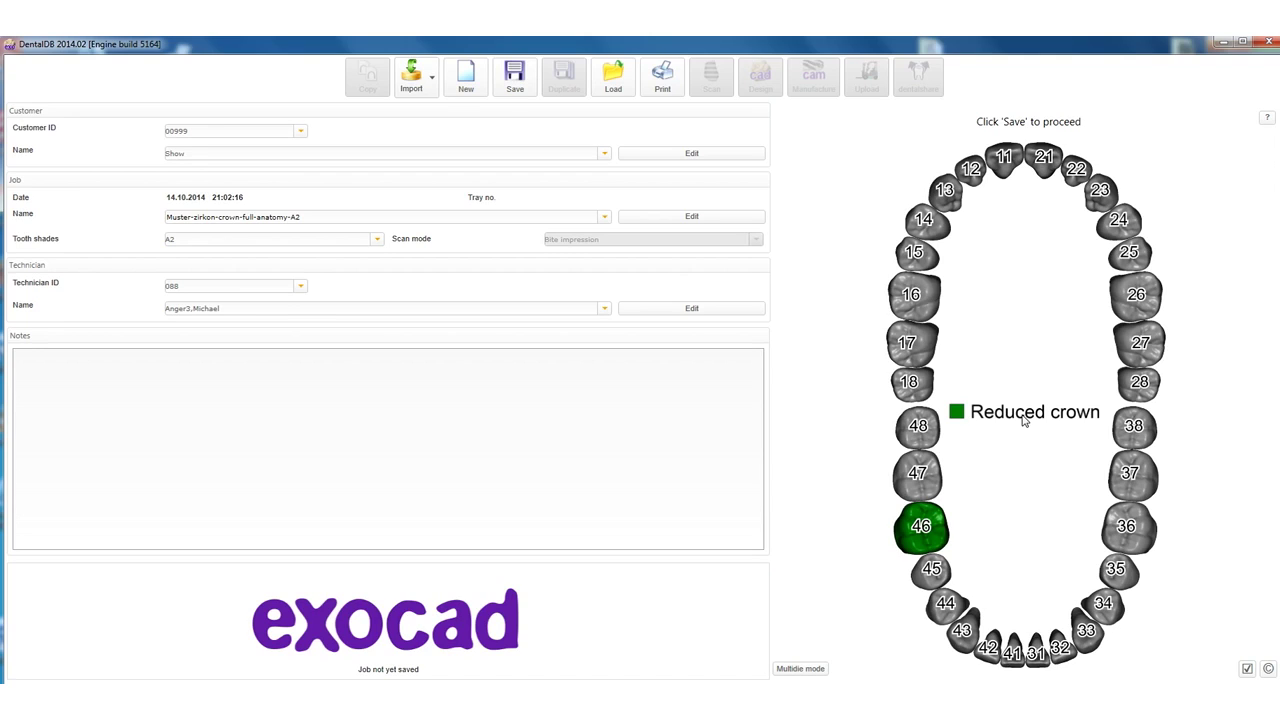
# Make tooth 47 an adjacent tooth under Residual Dentition and save it.
pyautogui.click(920, 478)
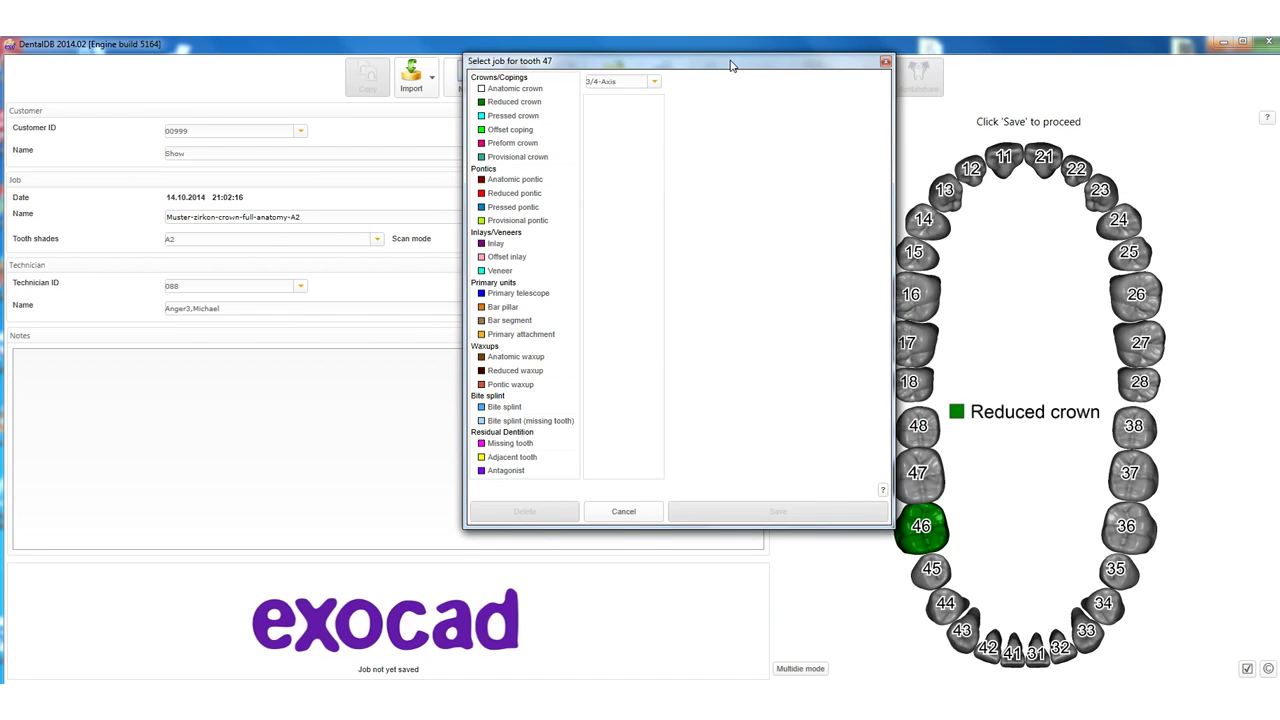
pyautogui.click(514, 459)
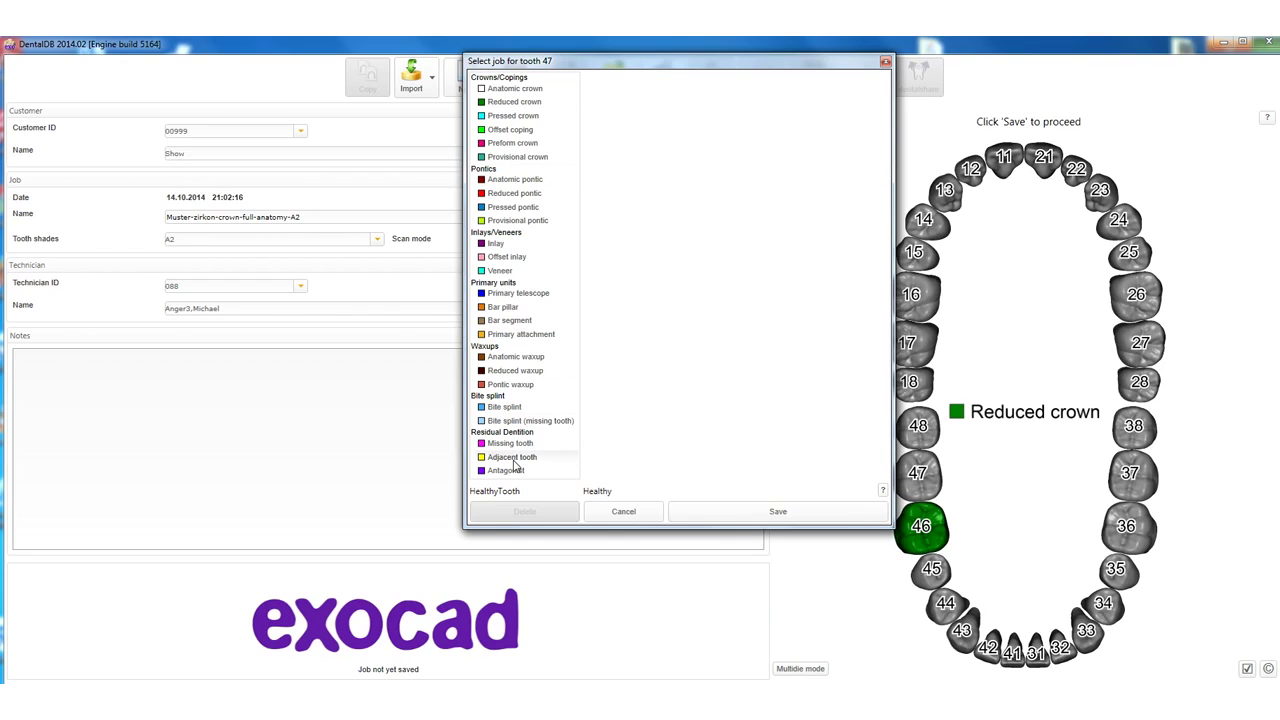
pyautogui.click(737, 513)
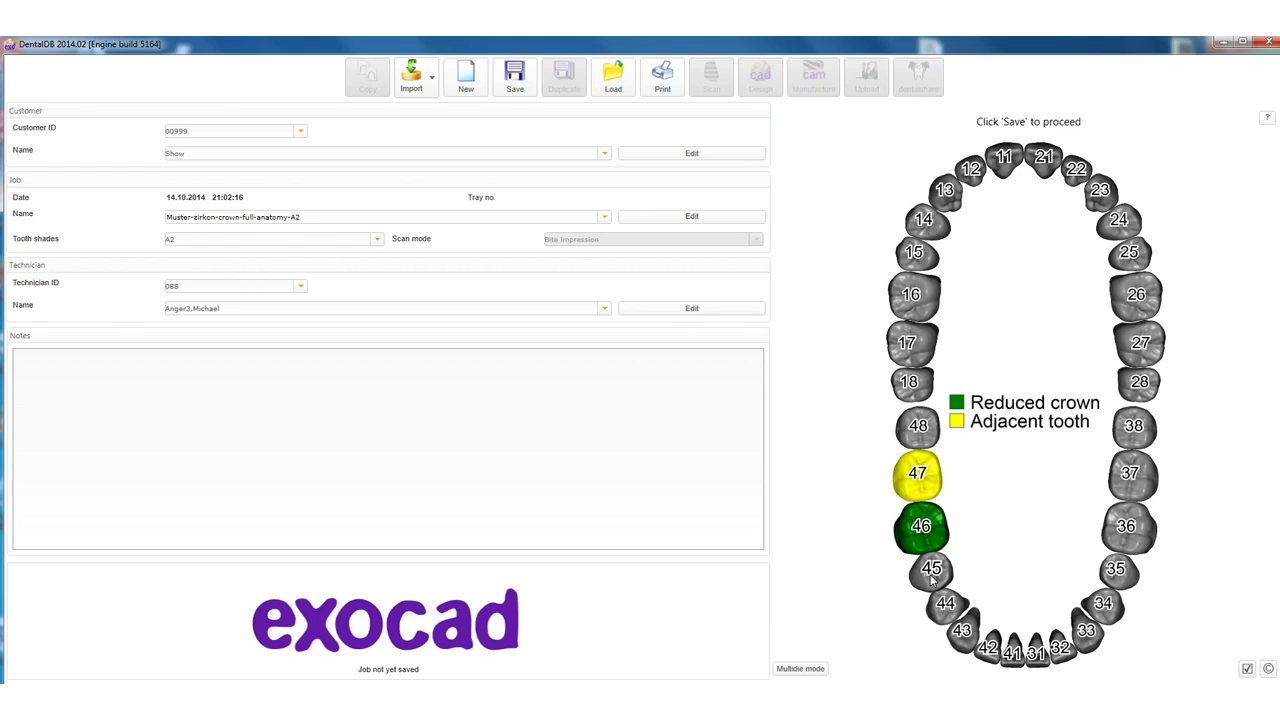
# Extend the adjacent-tooth marking from tooth 45 round the lower arch to 37, then select tooth 27.
pyautogui.click(931, 570)
pyautogui.click(931, 570)
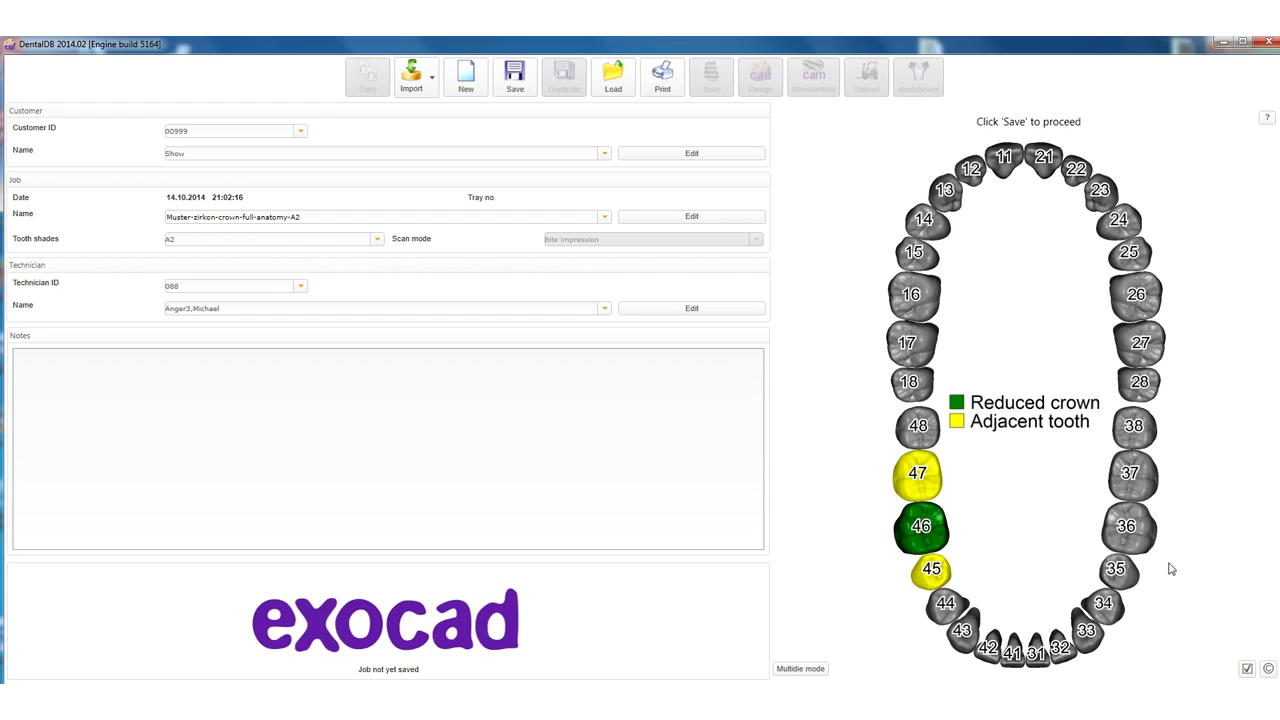
pyautogui.click(1140, 481)
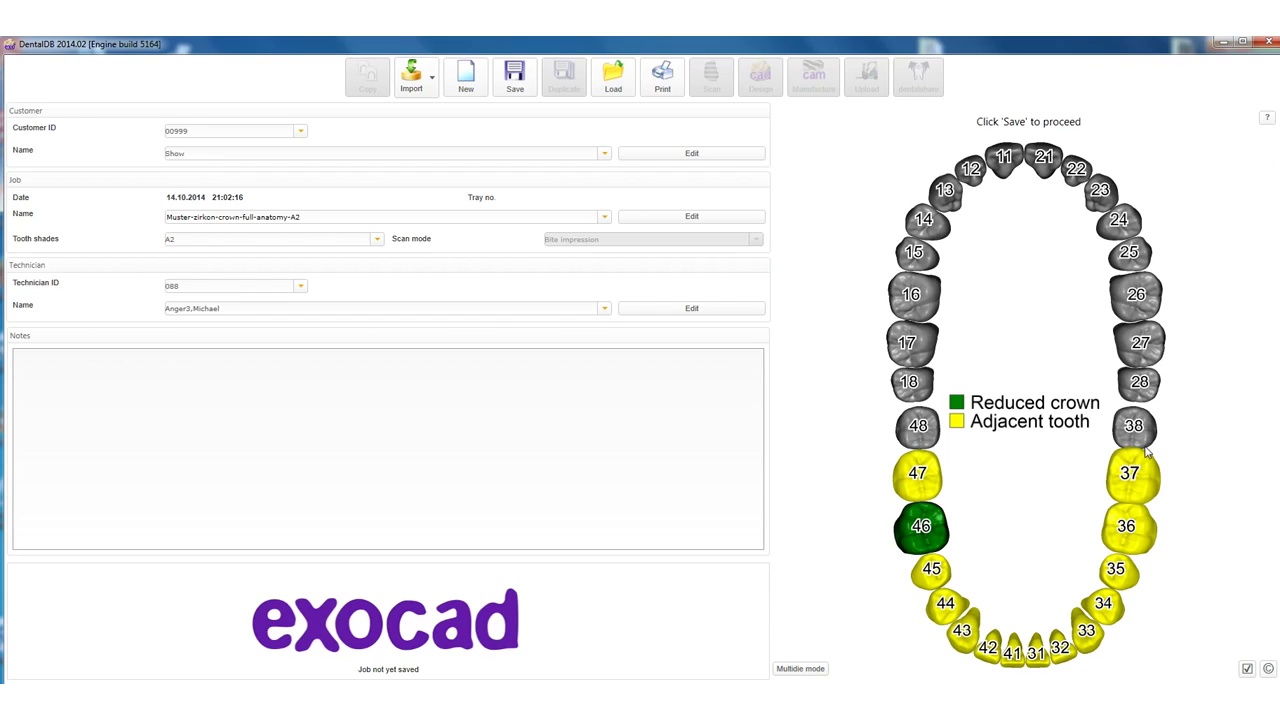
pyautogui.click(1148, 345)
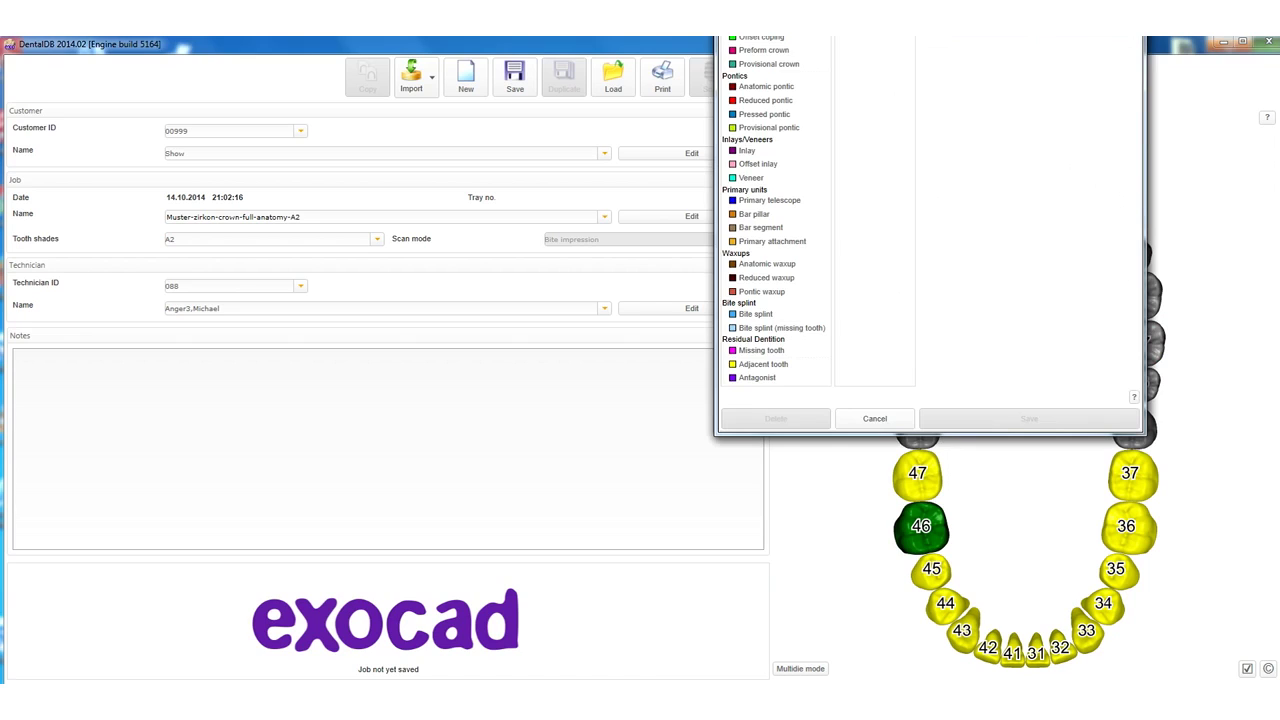
# Make tooth 27 an antagonist and extend the antagonist marking across the upper jaw to 17.
pyautogui.moveTo(943, 37); pyautogui.dragTo(796, 111)
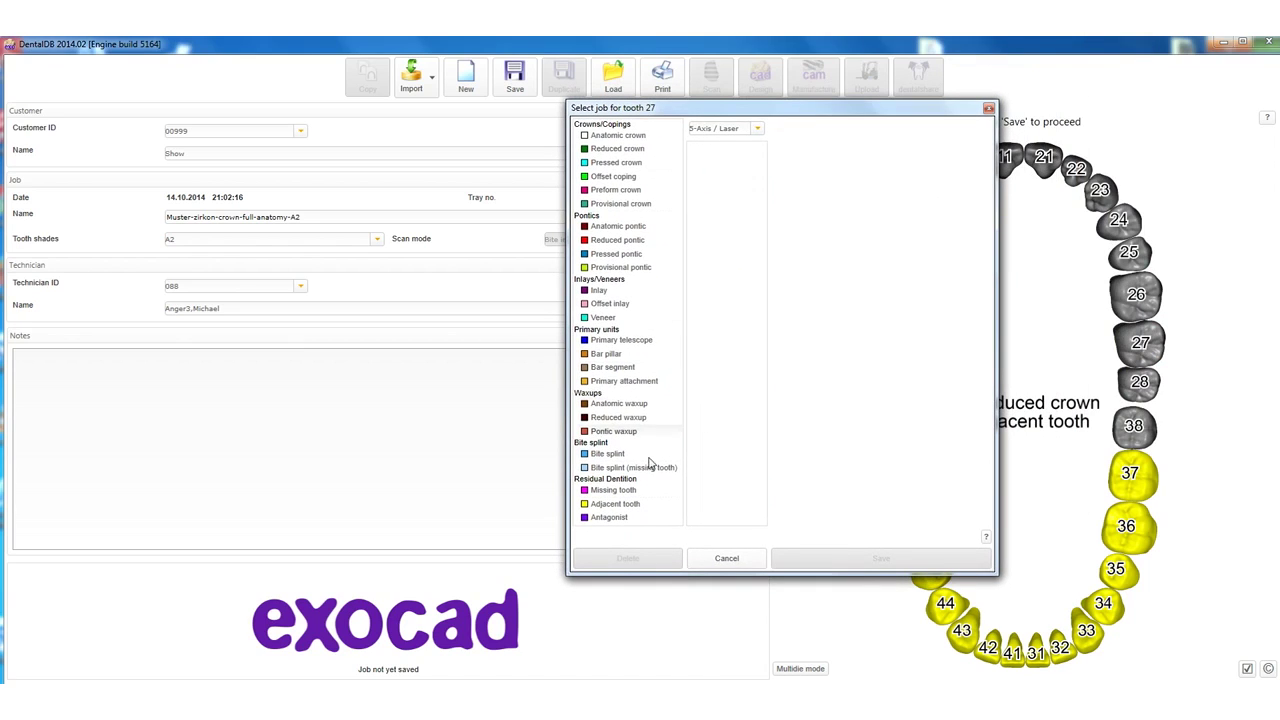
pyautogui.click(612, 517)
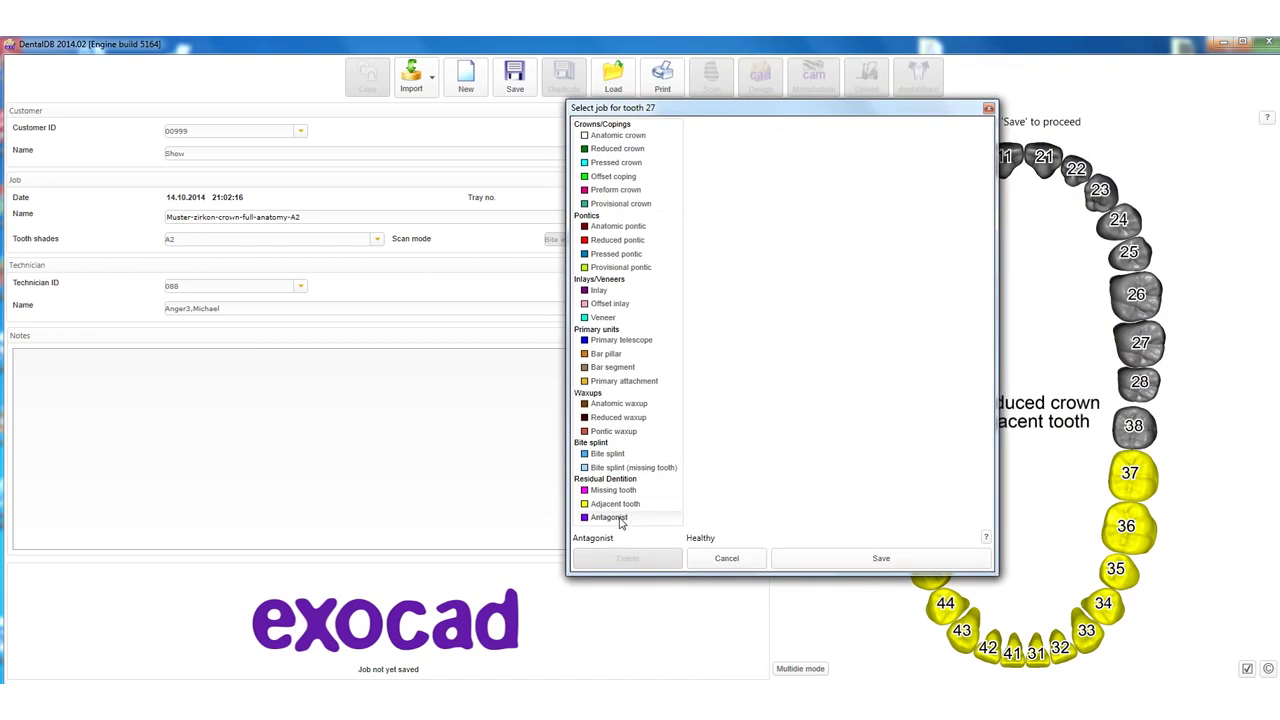
pyautogui.click(831, 558)
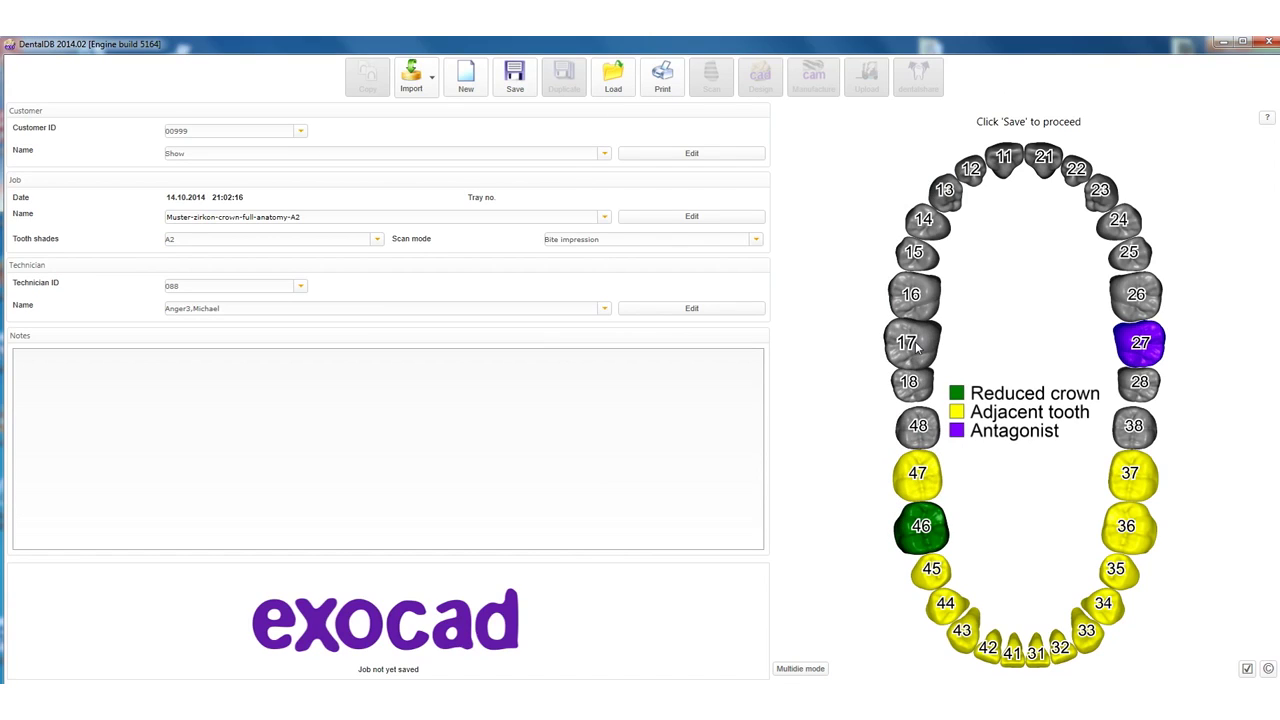
pyautogui.click(916, 346)
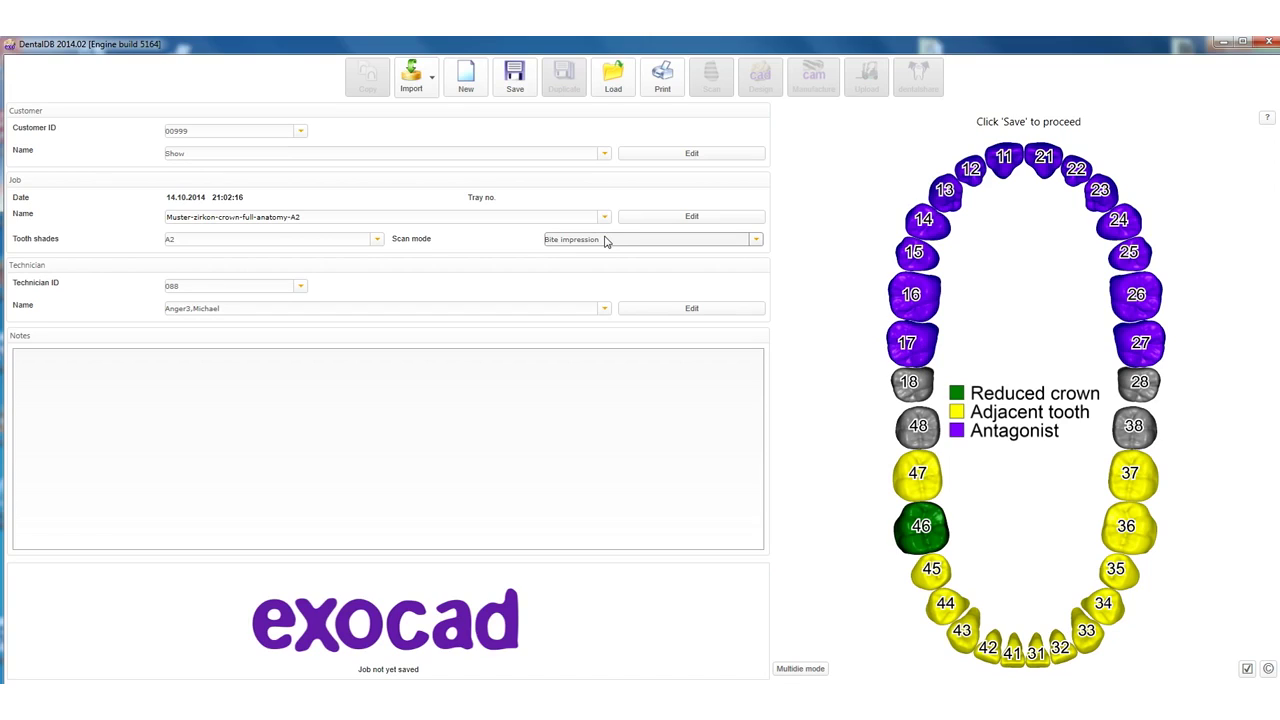
# Change the scan mode from Bite impression to Type A.
pyautogui.click(756, 241)
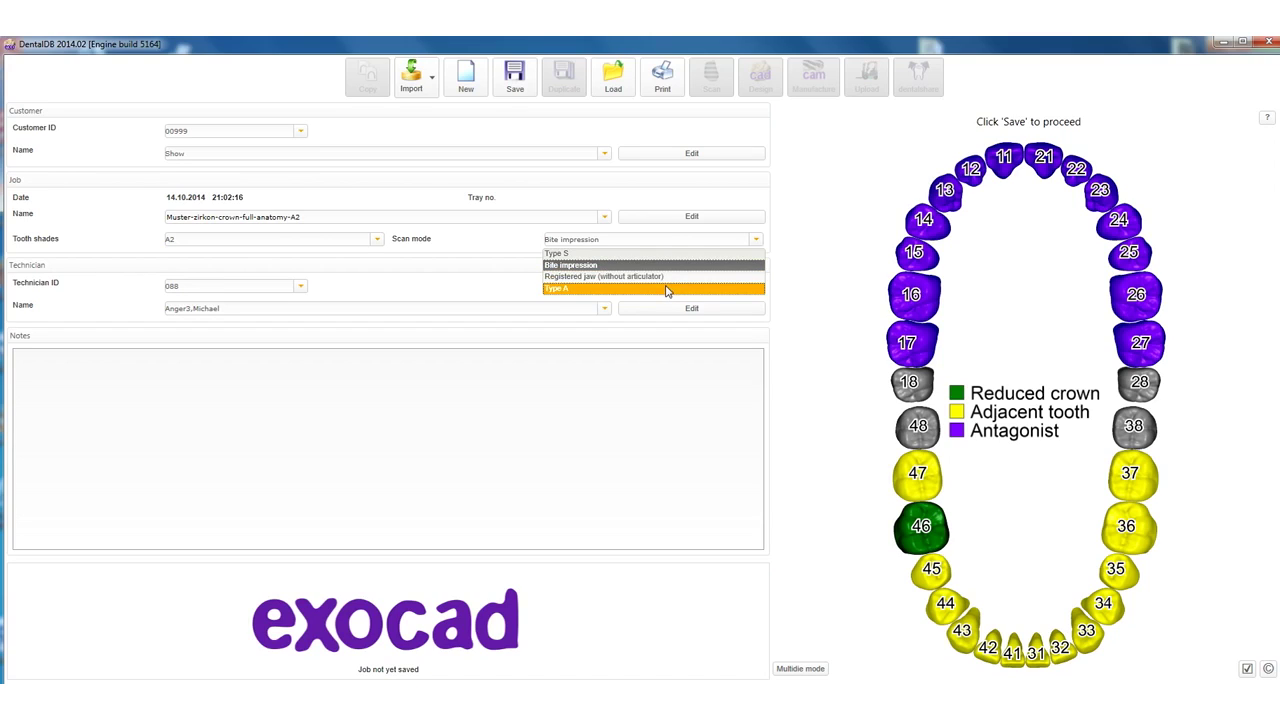
pyautogui.click(667, 289)
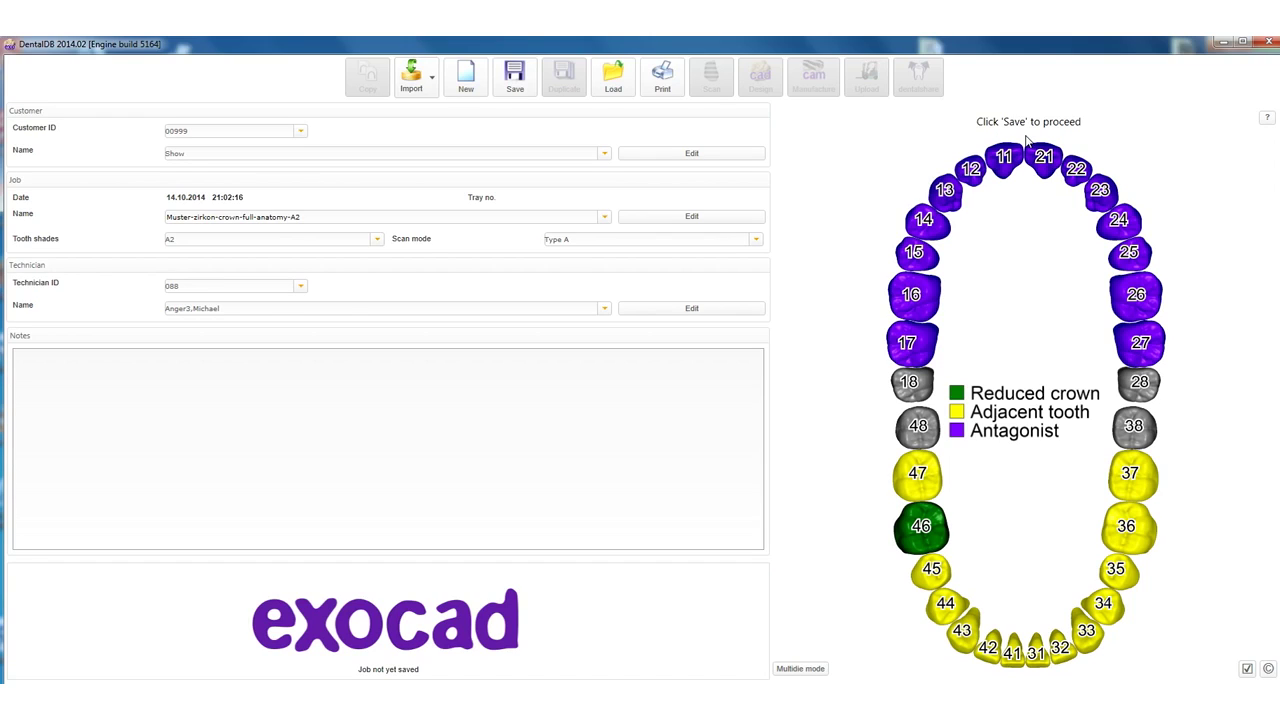
# Save the job as tray 001 and check the Import options without importing anything.
pyautogui.click(512, 90)
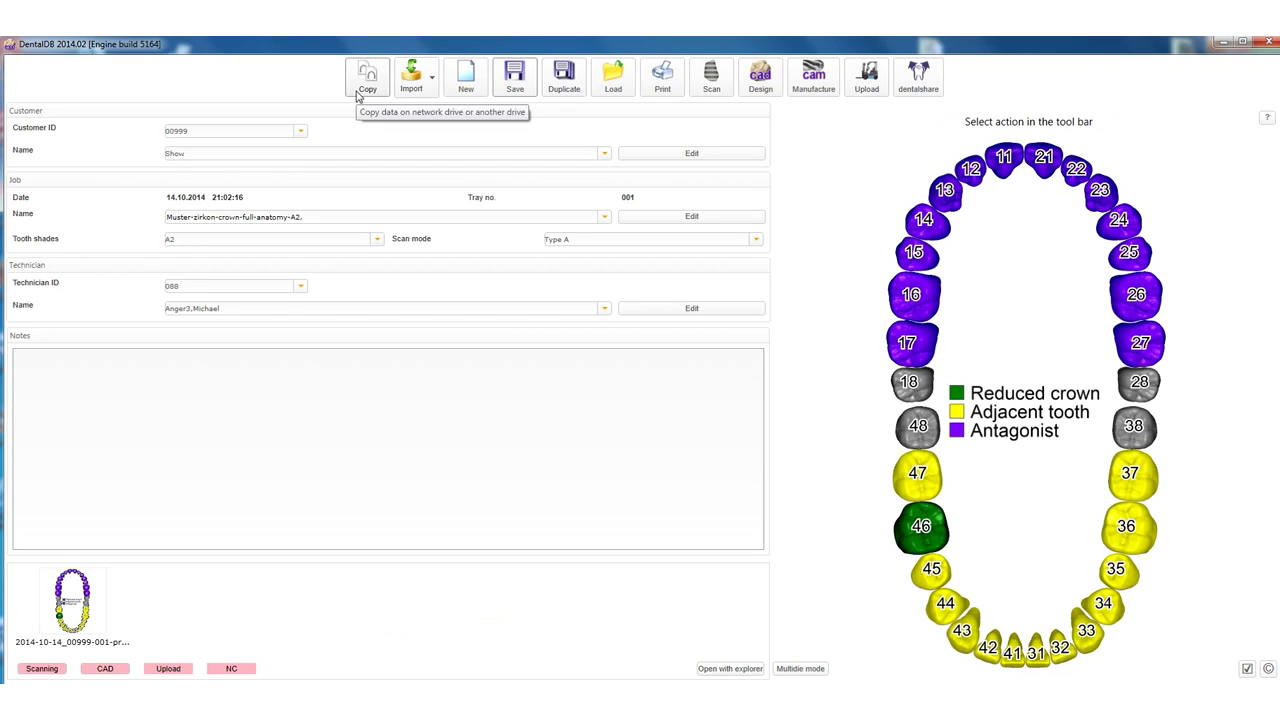
pyautogui.click(432, 80)
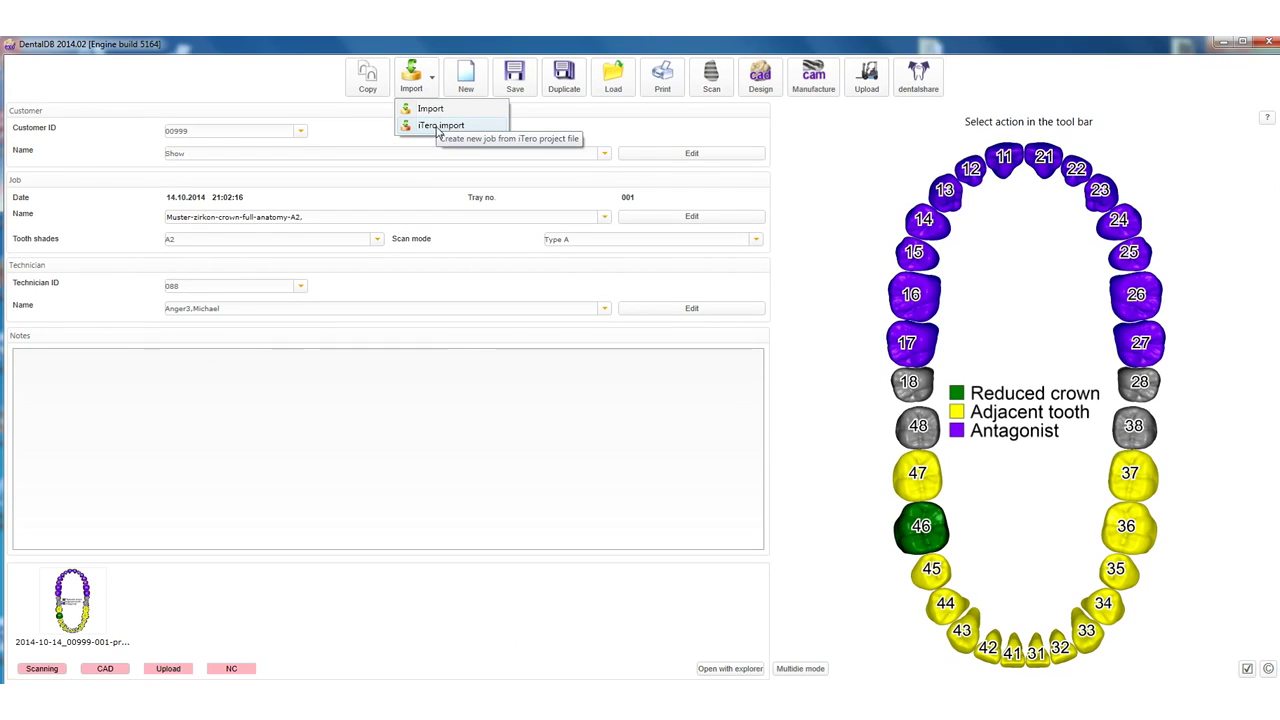
pyautogui.click(440, 126)
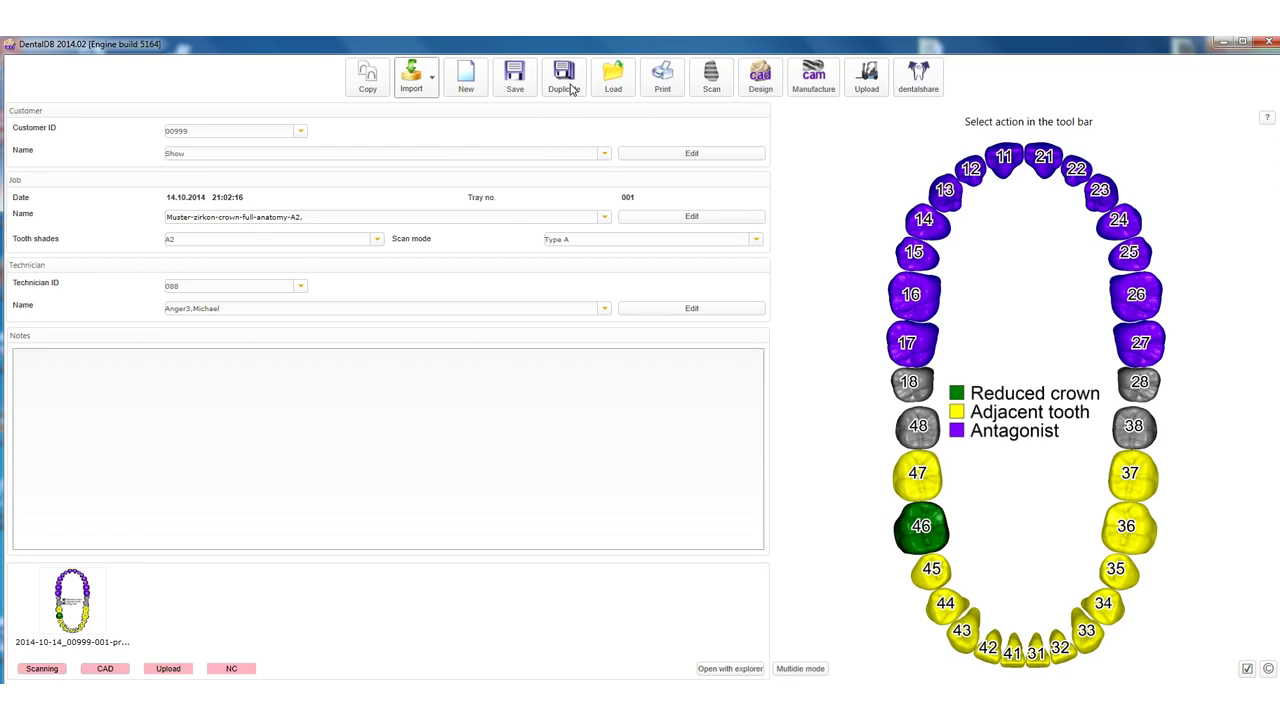
# Look over the Duplicate, Print, Scan, Upload and dentalshare toolbar buttons.
pyautogui.click(572, 89)
pyautogui.click(664, 88)
pyautogui.click(712, 89)
pyautogui.click(857, 93)
pyautogui.click(917, 85)
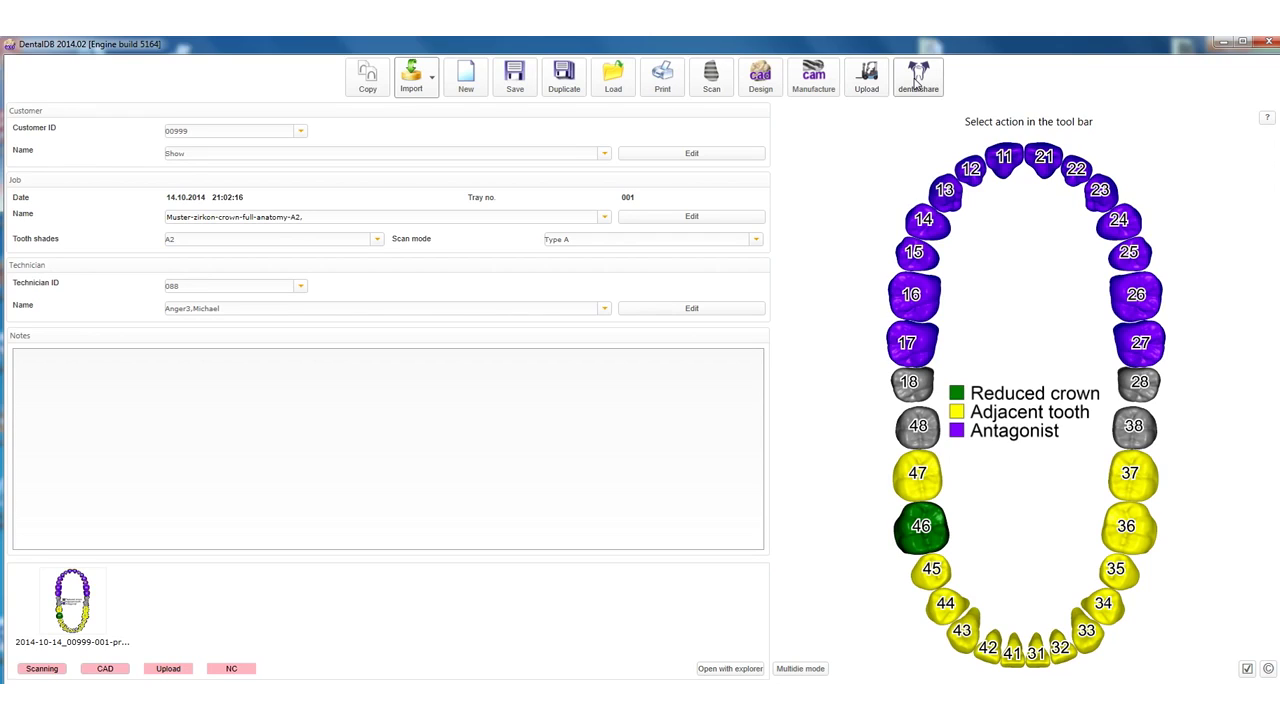